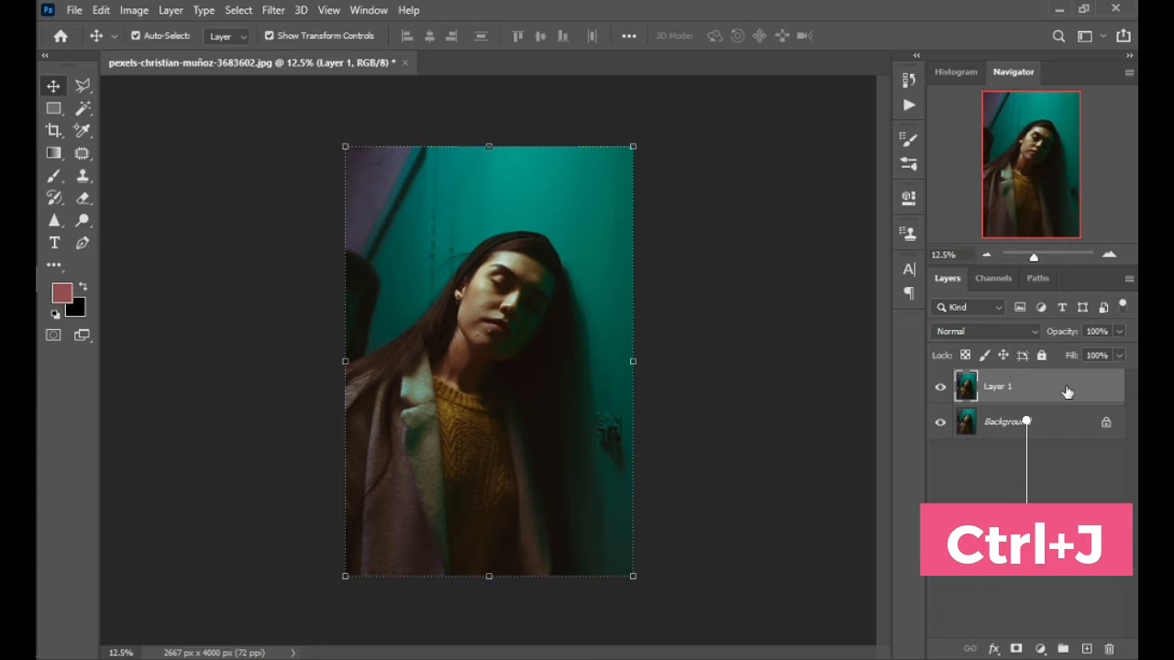
- Add a Color Lookup adjustment layer above the duplicated photo layer
left_click(1040, 649)
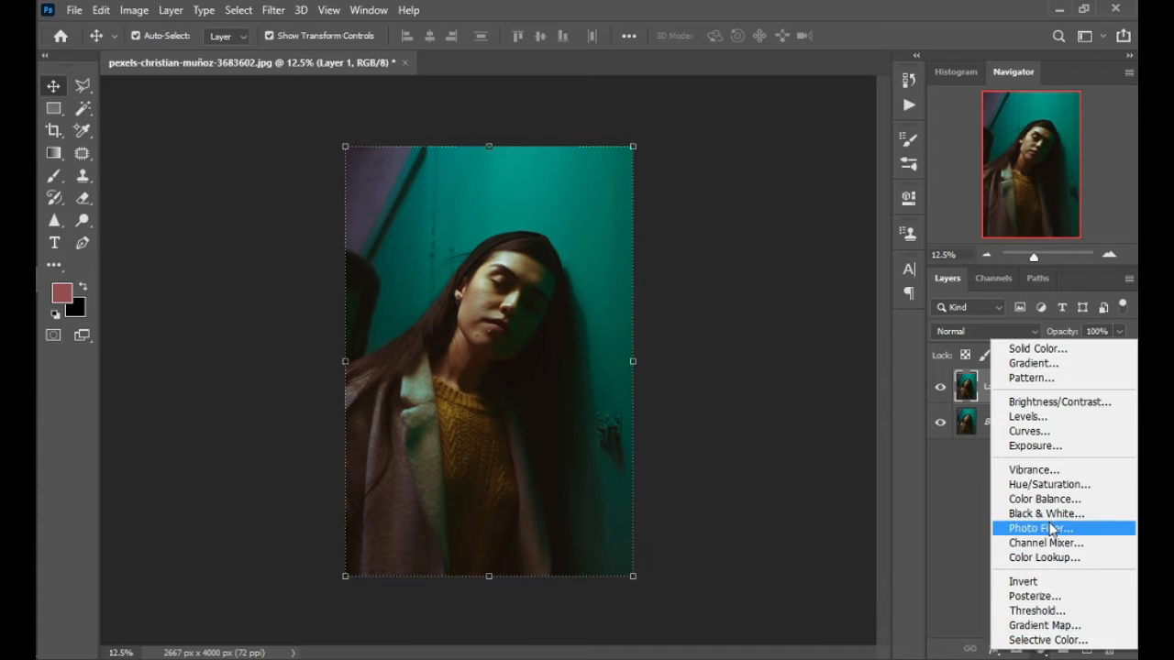
left_click(1076, 558)
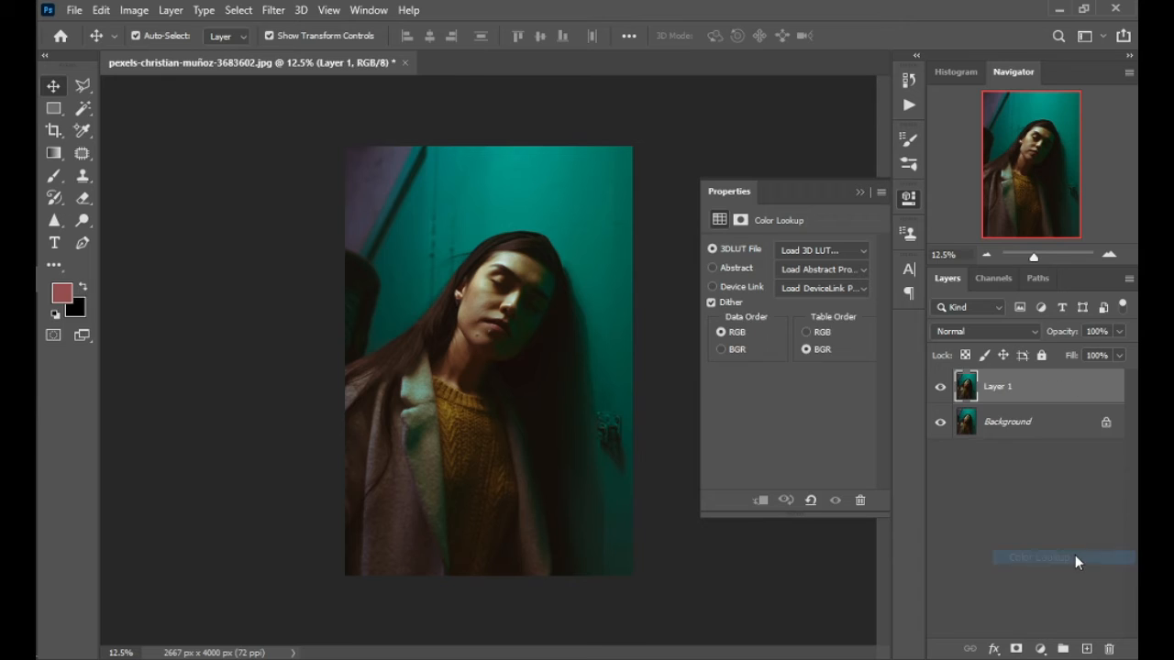
left_click(969, 386)
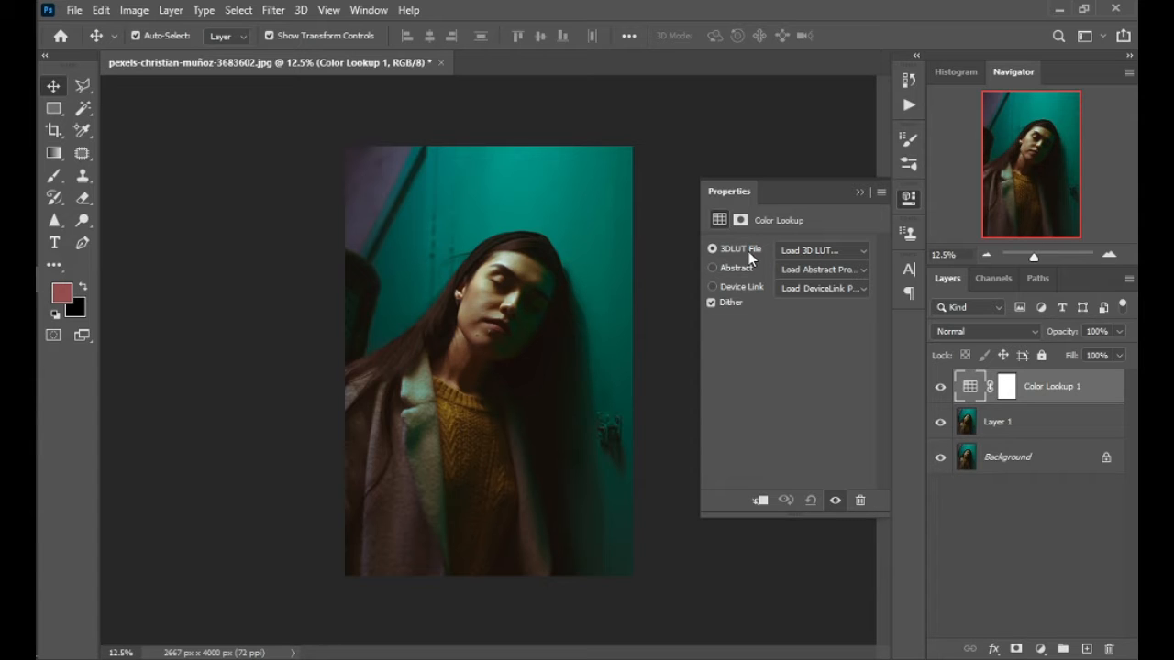
- Preview the 3D LUTs on the Color Lookup layer one after another, from 2Strip.look to FallColors.look
left_click(852, 251)
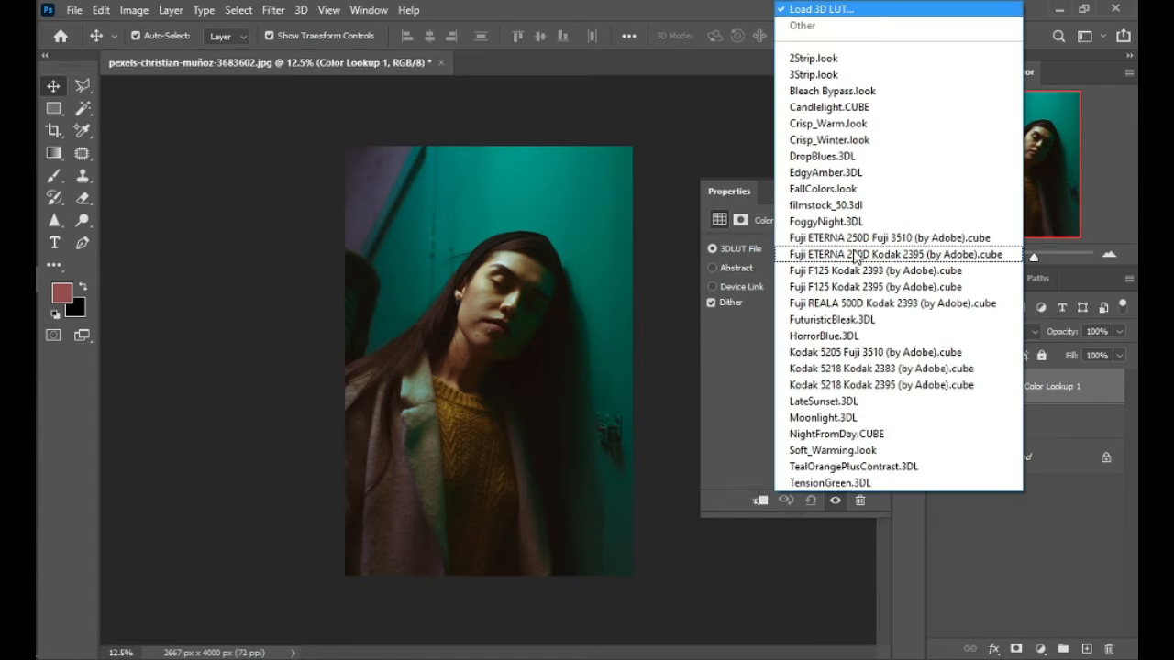
left_click(829, 60)
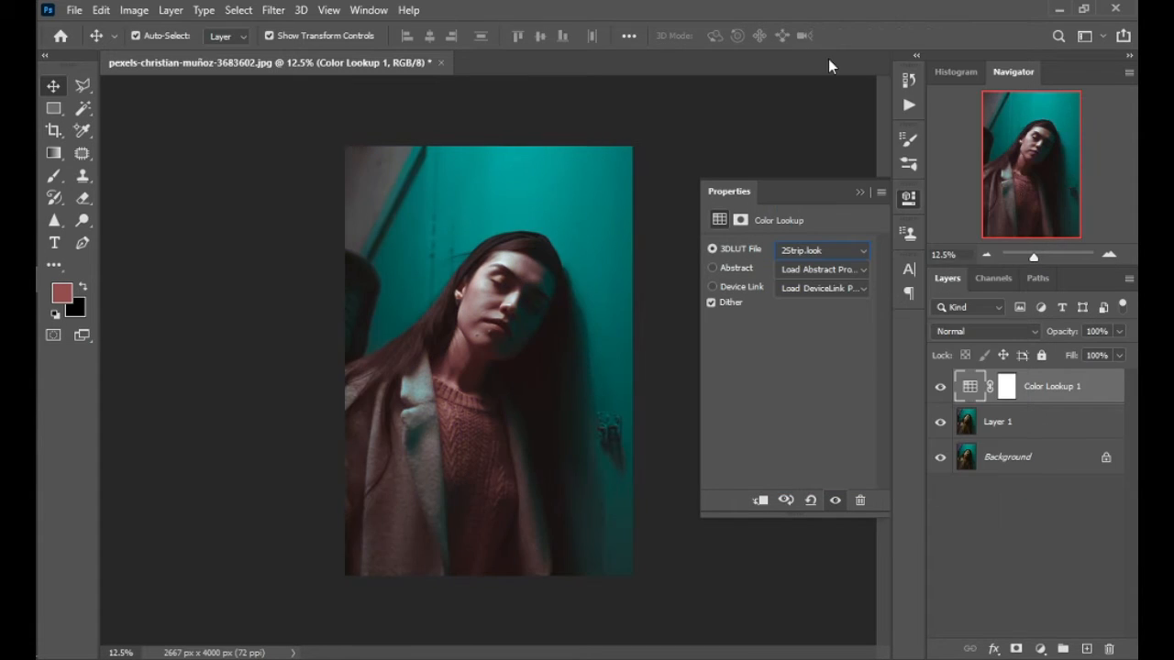
left_click(832, 246)
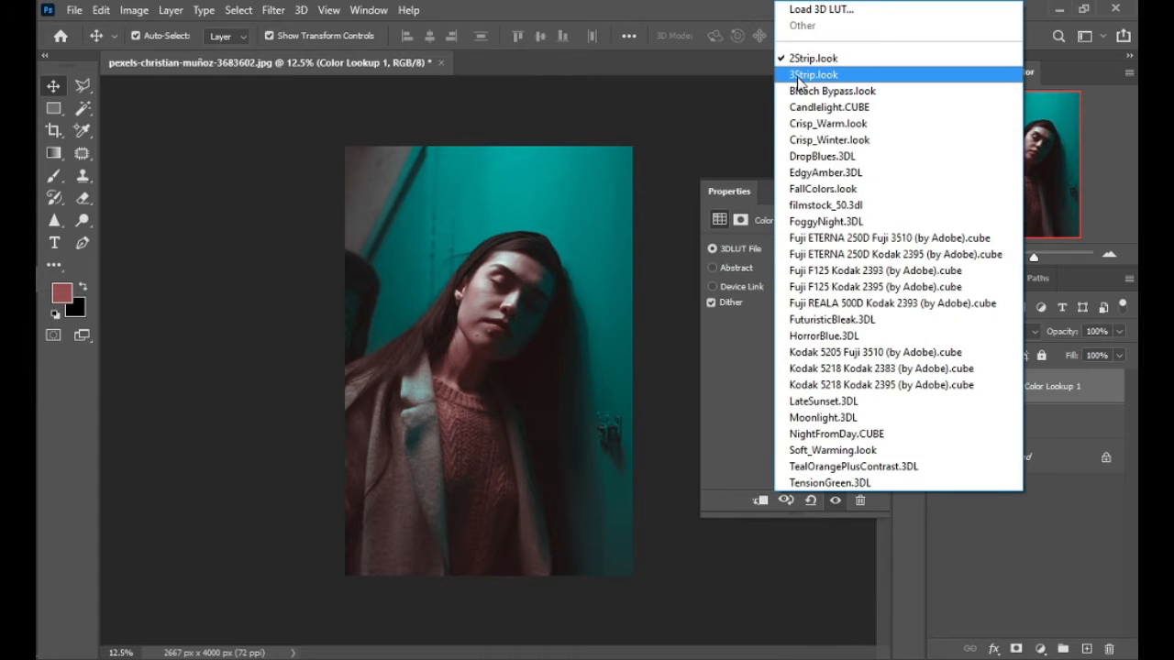
left_click(800, 75)
left_click(816, 249)
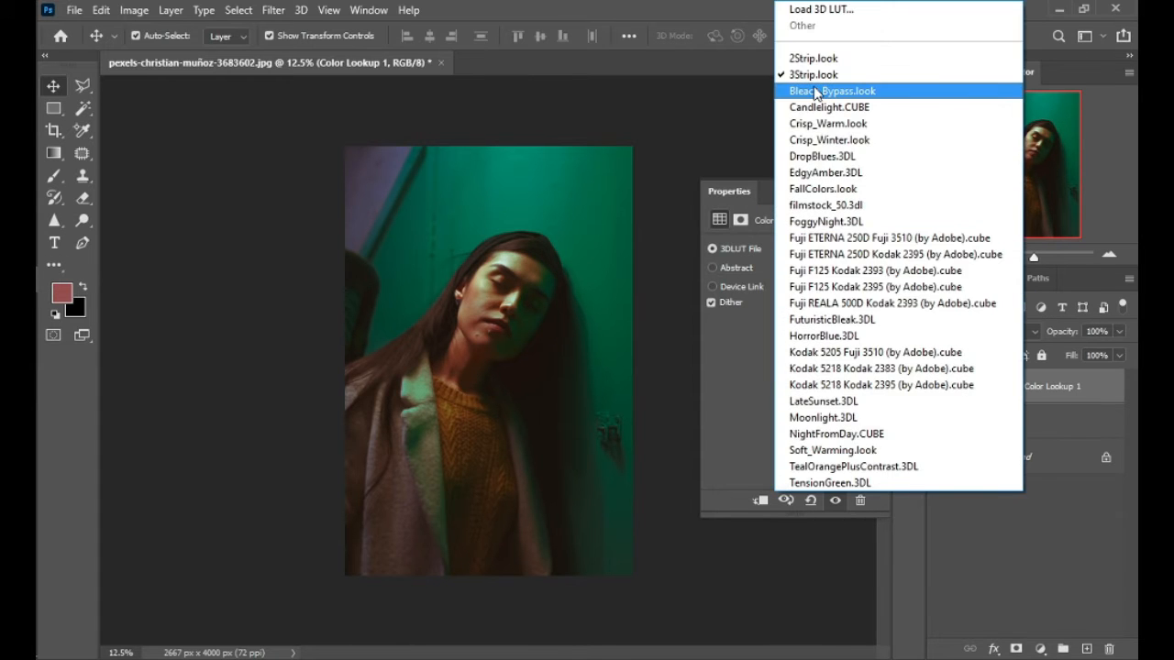
left_click(813, 85)
left_click(812, 252)
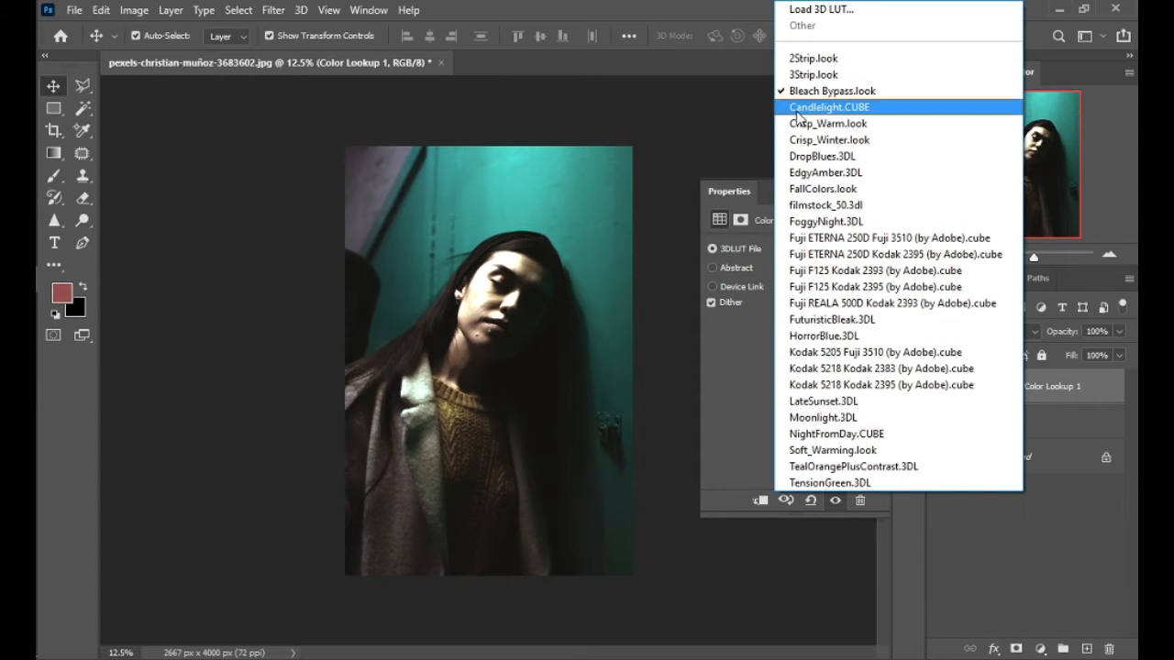
left_click(821, 118)
left_click(816, 250)
left_click(818, 136)
left_click(830, 248)
left_click(819, 152)
left_click(830, 245)
left_click(825, 152)
left_click(834, 253)
left_click(827, 172)
left_click(824, 251)
left_click(820, 188)
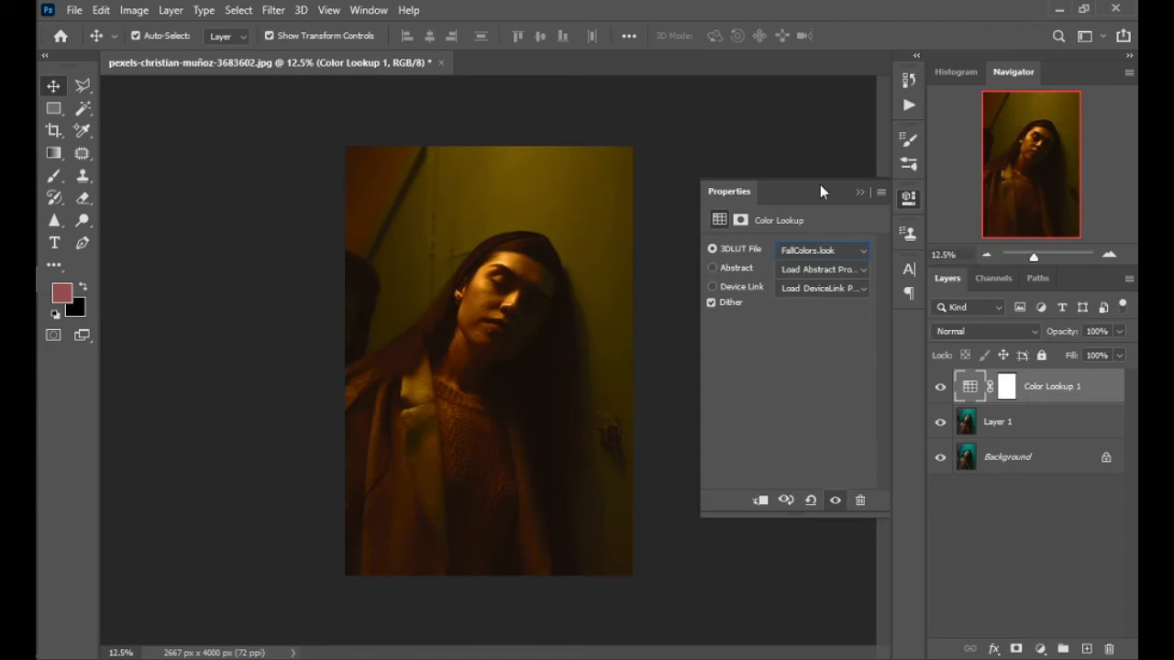
- Continue previewing the 3D LUTs in list order, from filmstock_50.3dl to Kodak 5218 Kodak 2383 (by Adobe).cube
left_click(822, 250)
left_click(819, 205)
left_click(825, 251)
left_click(826, 221)
left_click(830, 250)
left_click(830, 354)
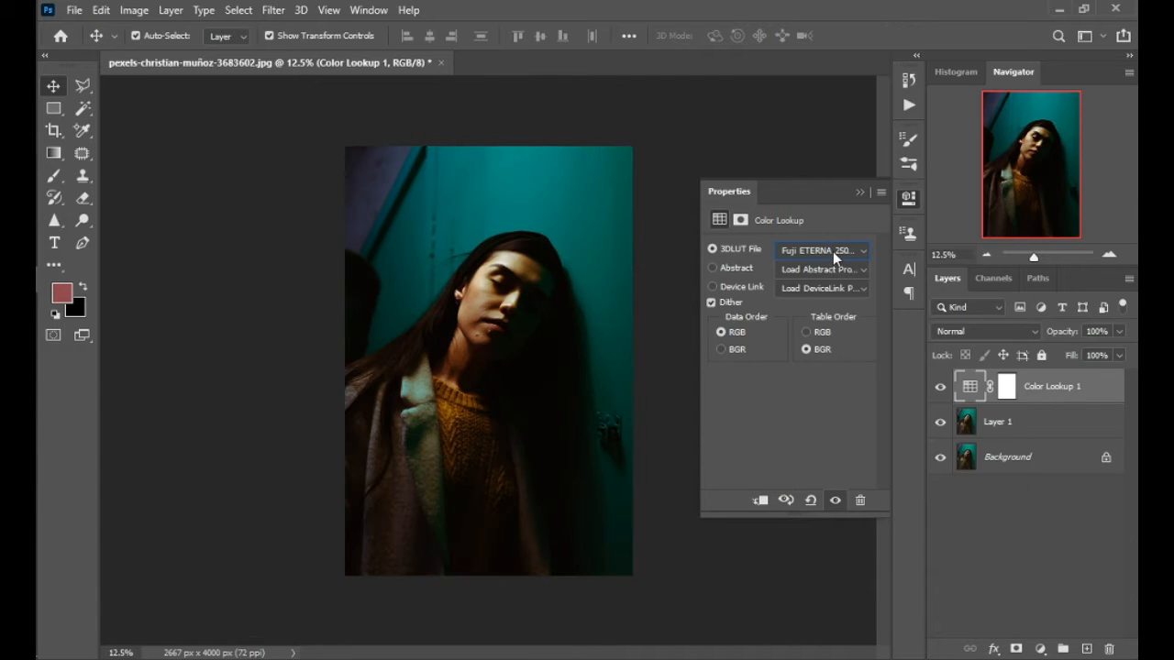
left_click(832, 251)
left_click(830, 254)
left_click(834, 255)
left_click(829, 271)
left_click(830, 250)
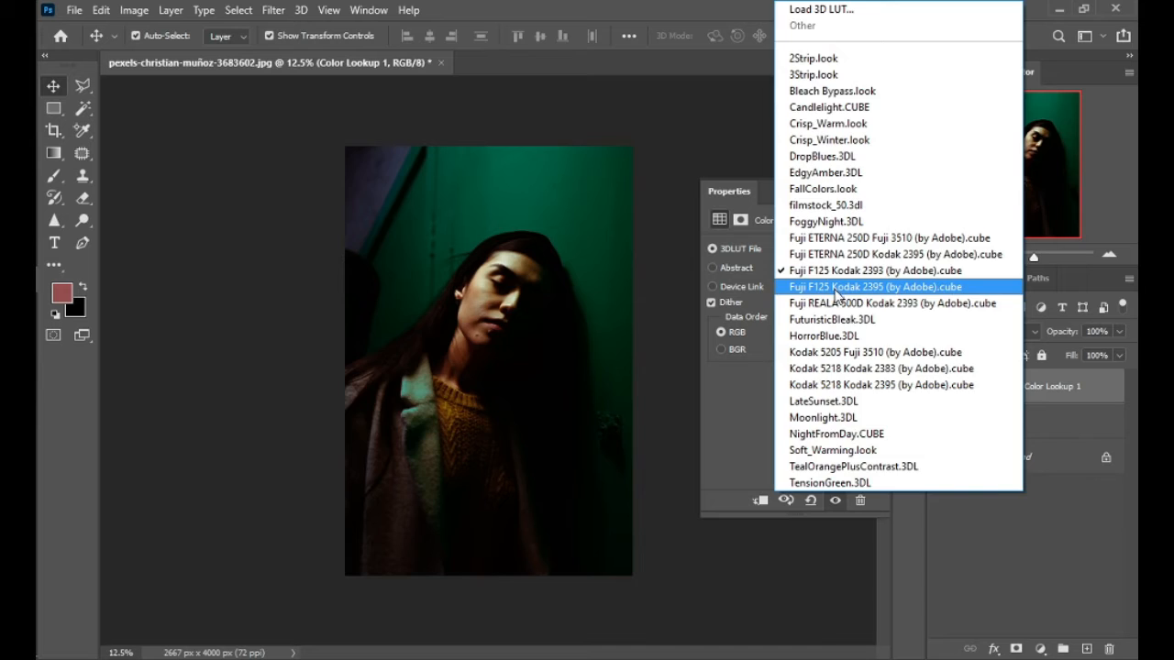
left_click(825, 286)
left_click(819, 250)
left_click(823, 303)
left_click(819, 246)
left_click(821, 248)
left_click(821, 250)
left_click(824, 336)
left_click(821, 250)
left_click(819, 352)
left_click(820, 250)
left_click(821, 368)
- Preview the remaining 3D LUTs on the Color Lookup layer, ending with TensionGreen.3DL
left_click(820, 251)
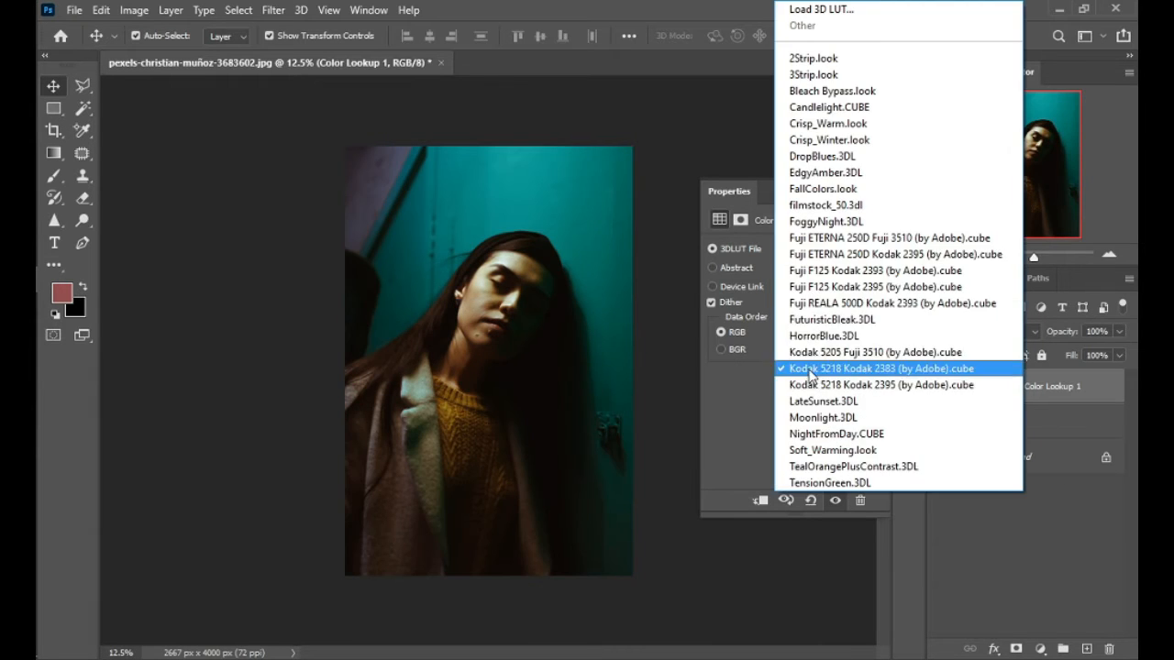
left_click(819, 439)
left_click(821, 250)
left_click(816, 401)
left_click(821, 250)
left_click(815, 414)
left_click(812, 248)
left_click(815, 430)
left_click(814, 251)
left_click(816, 448)
left_click(816, 251)
left_click(831, 463)
left_click(821, 250)
left_click(825, 482)
- Set the Color Lookup layer's 3D LUT to Kodak 5218 Kodak 2395 (by Adobe).cube
left_click(820, 251)
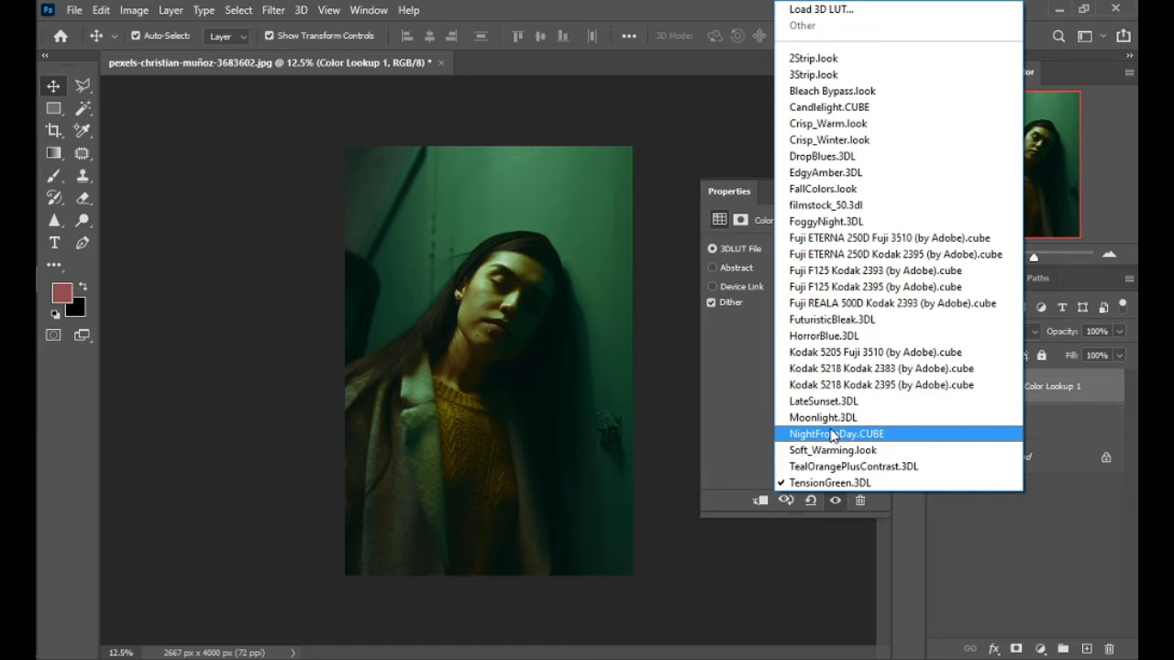
key("Up")
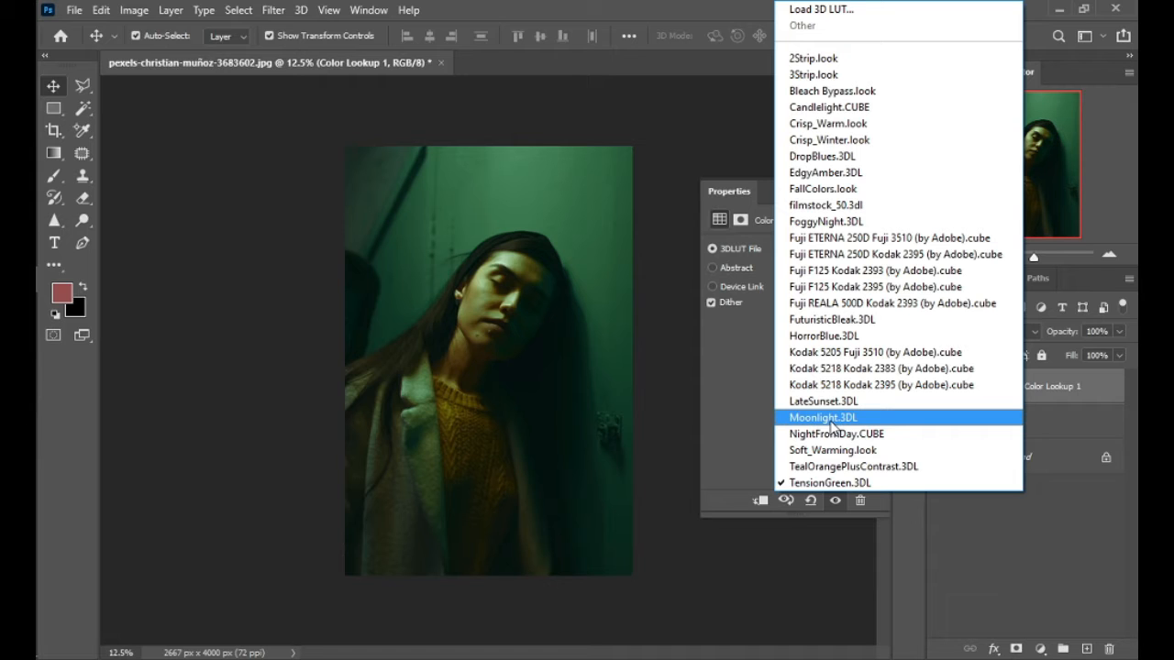
left_click(933, 386)
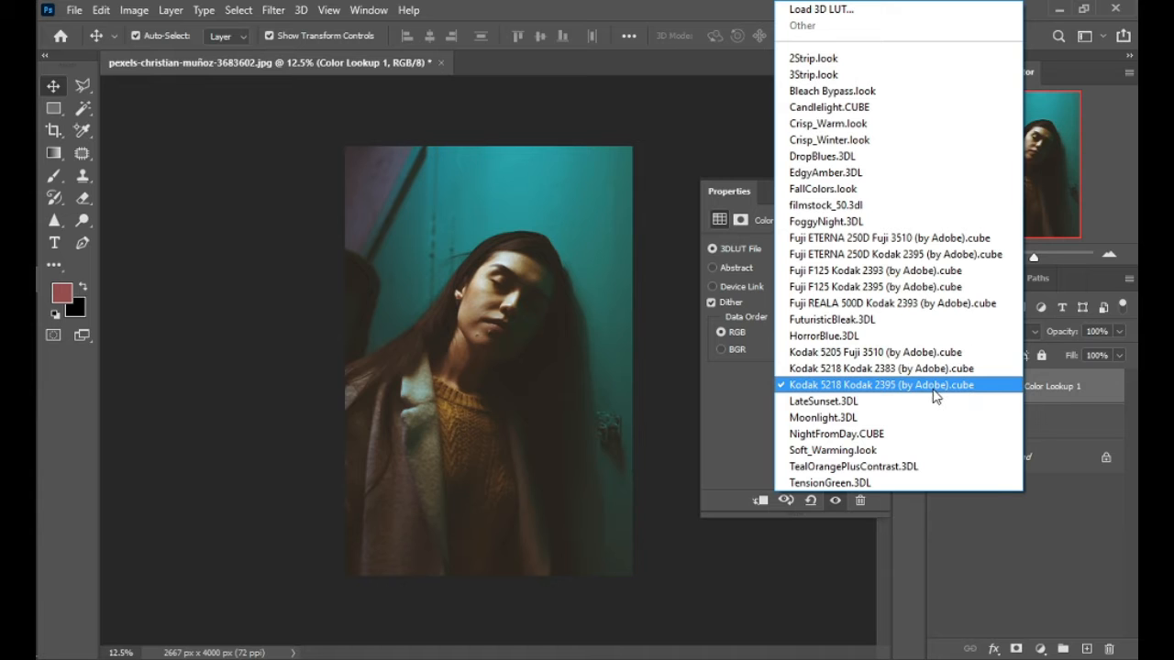
left_click(933, 390)
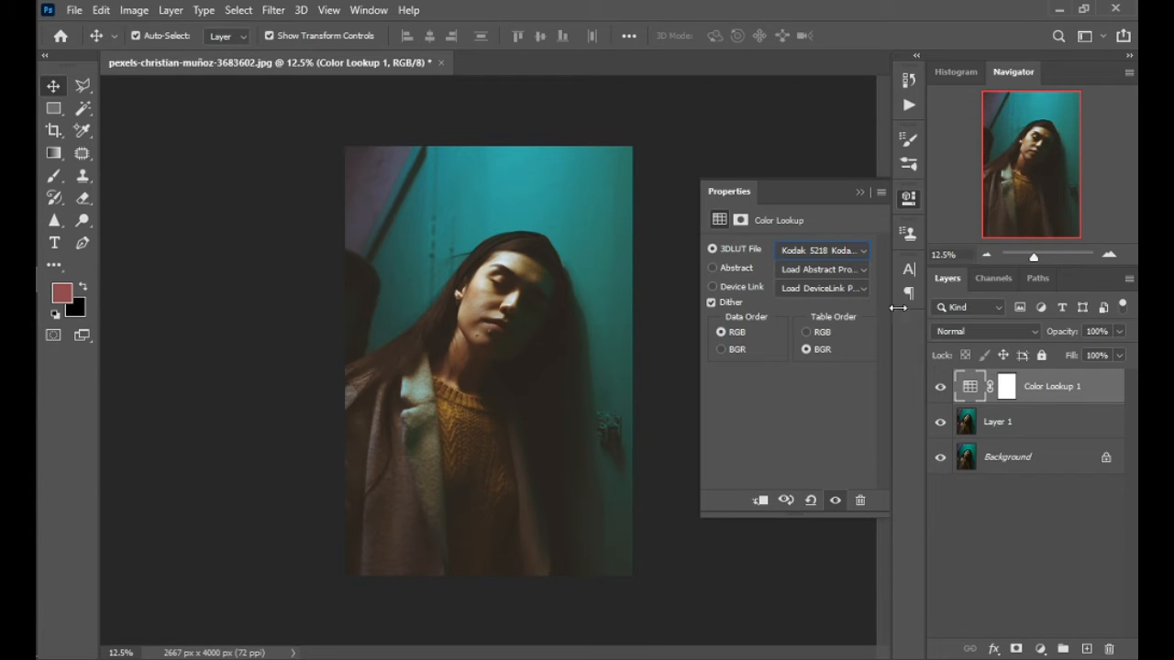
- Set the opacity of the Color Lookup 1 layer to 50%
left_click(1075, 335)
type("50")
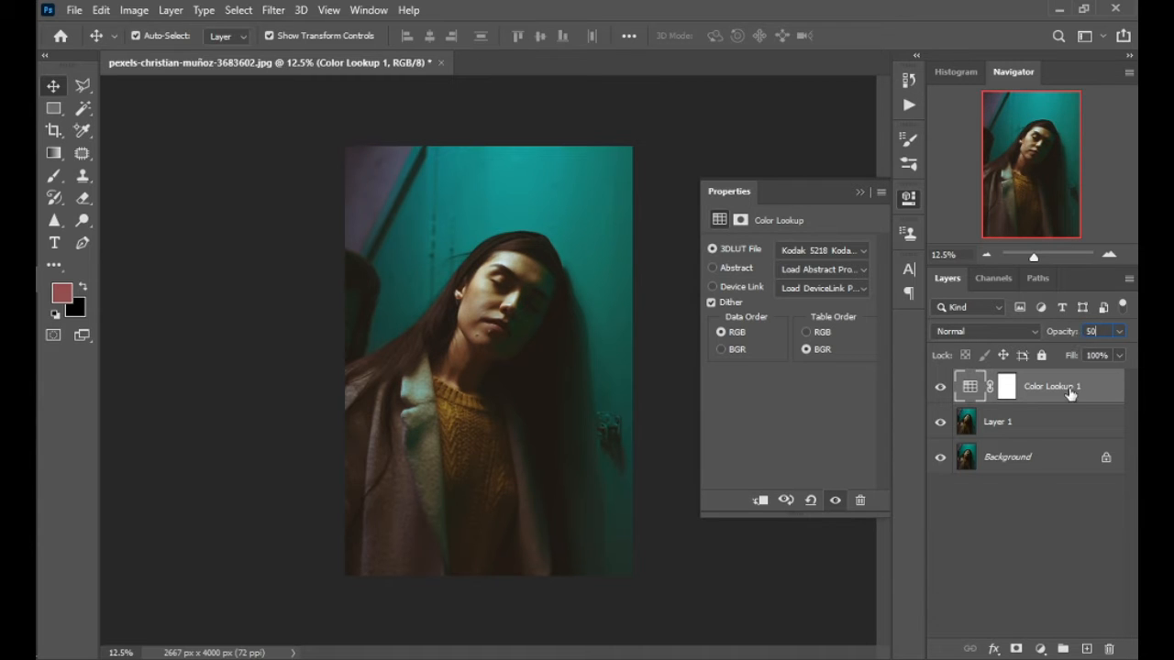
key("Return")
- Duplicate the Color Lookup 1 layer and set the copy's opacity to 40%
key("ctrl+j")
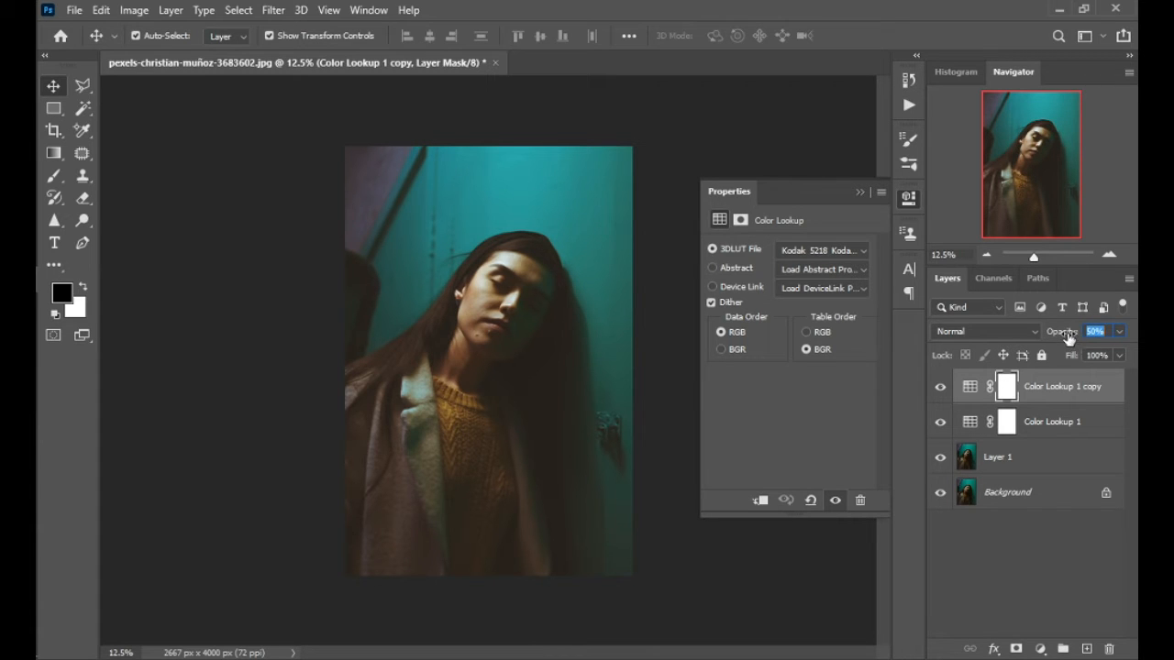
type("40")
key("Return")
- Change the blend mode of both Color Lookup 1 and its copy to Screen
left_click(1047, 427)
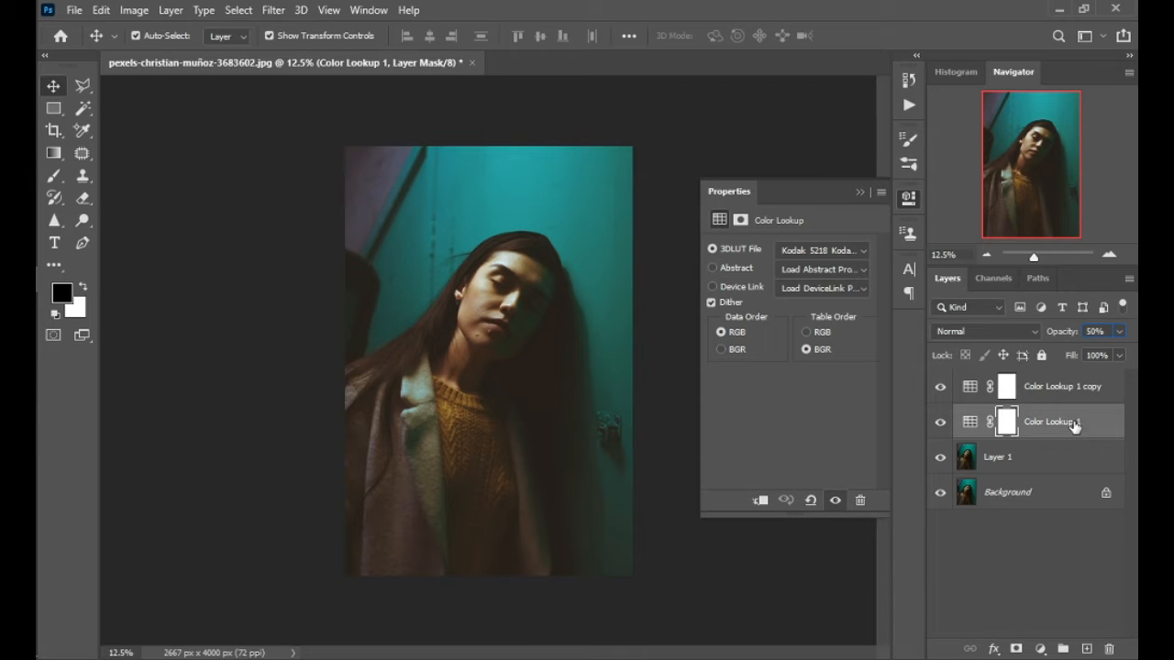
left_click(990, 331)
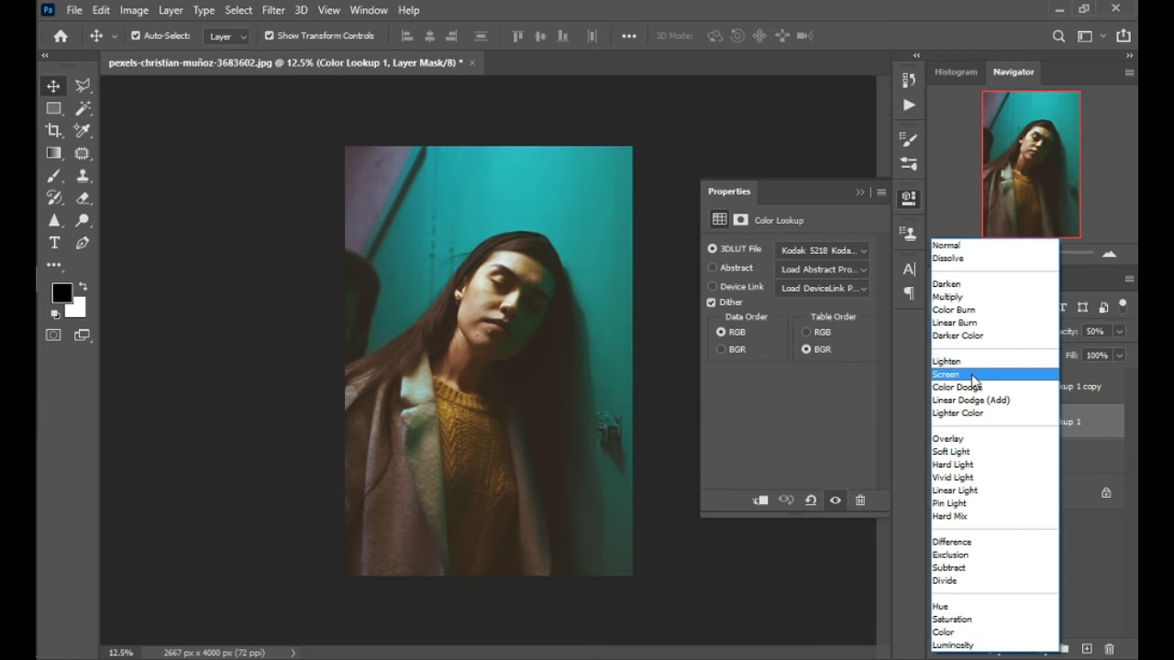
left_click(973, 376)
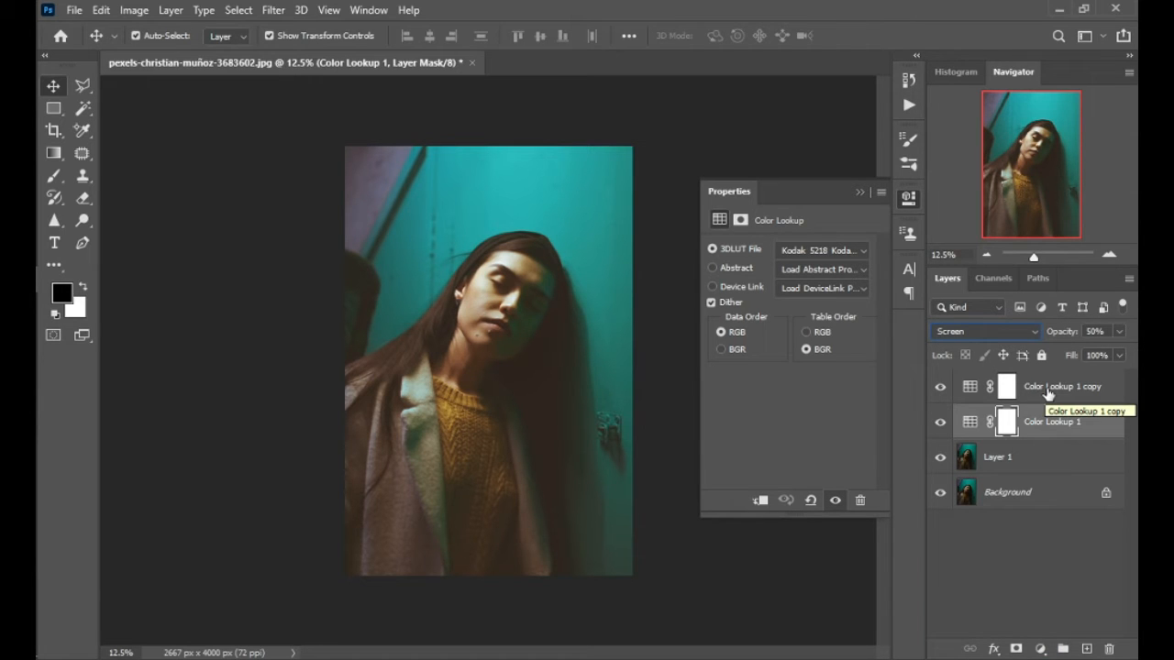
left_click(1051, 389)
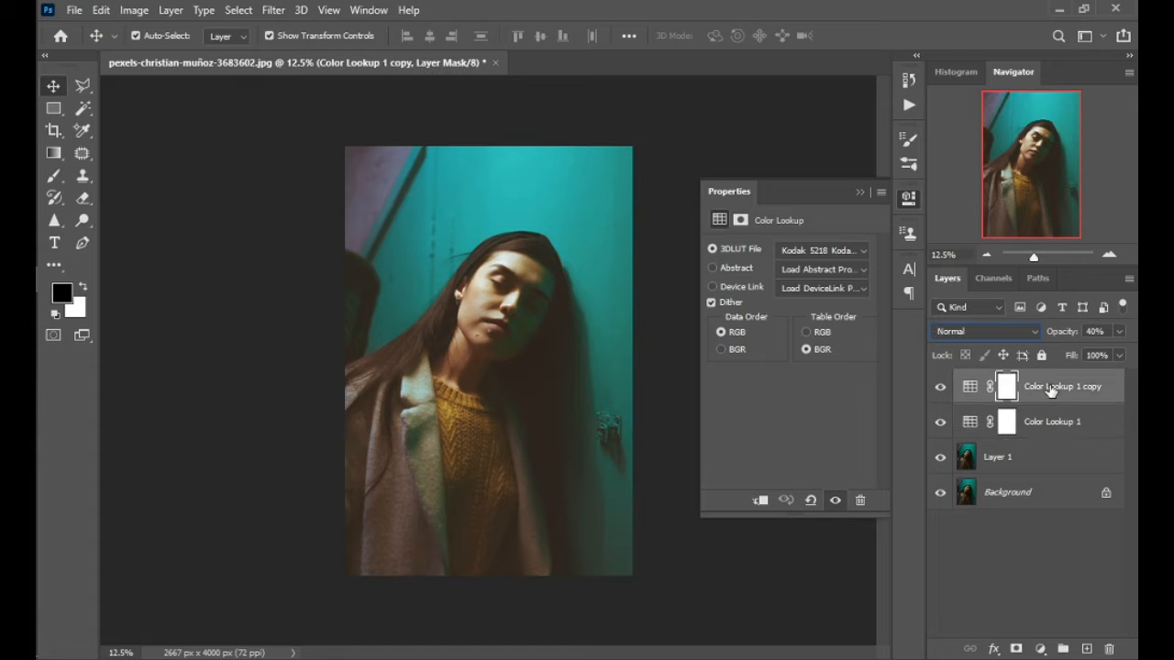
left_click(999, 328)
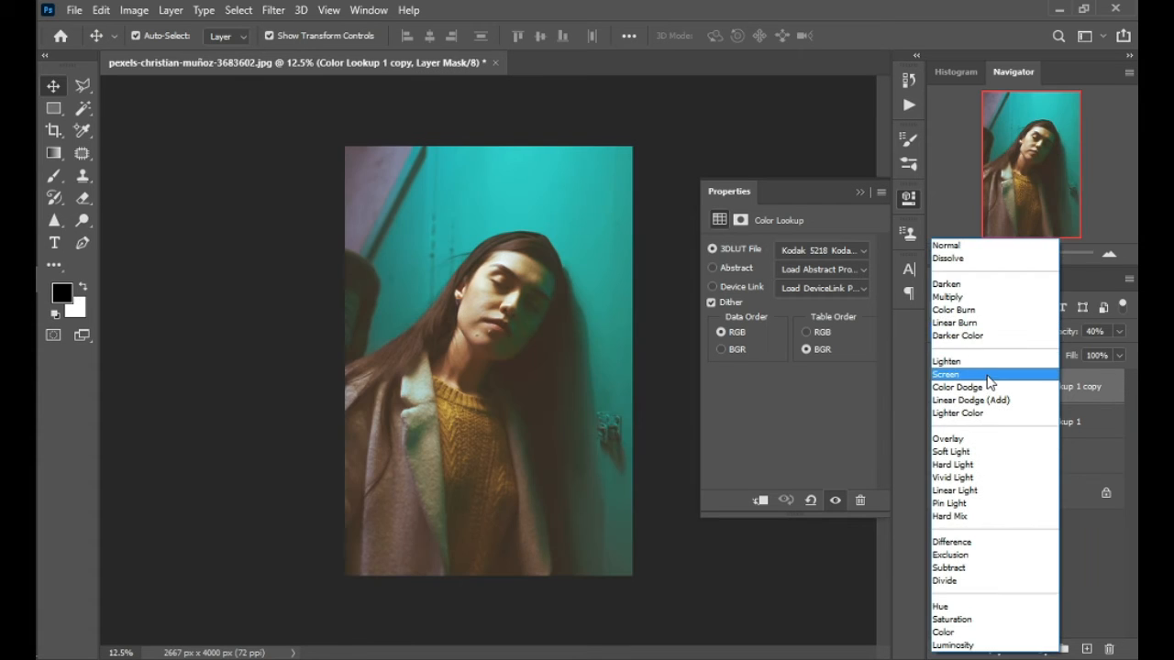
left_click(992, 375)
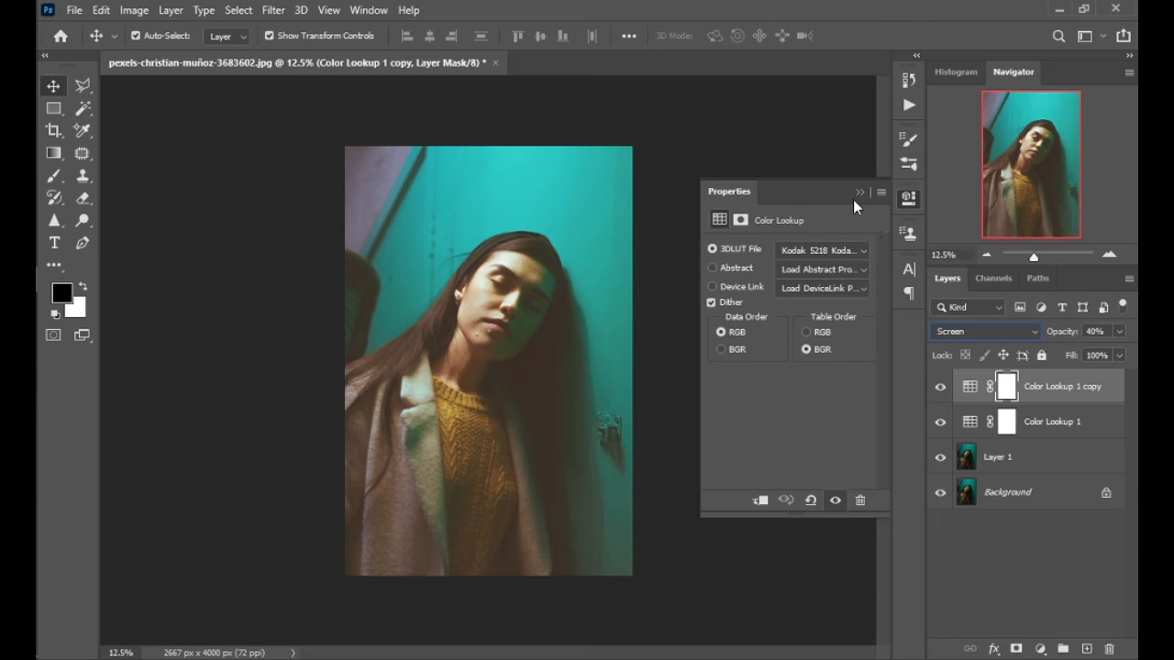
- Duplicate the Color Lookup 1 copy layer and set the new duplicate's blend mode to Normal
left_click(1058, 387)
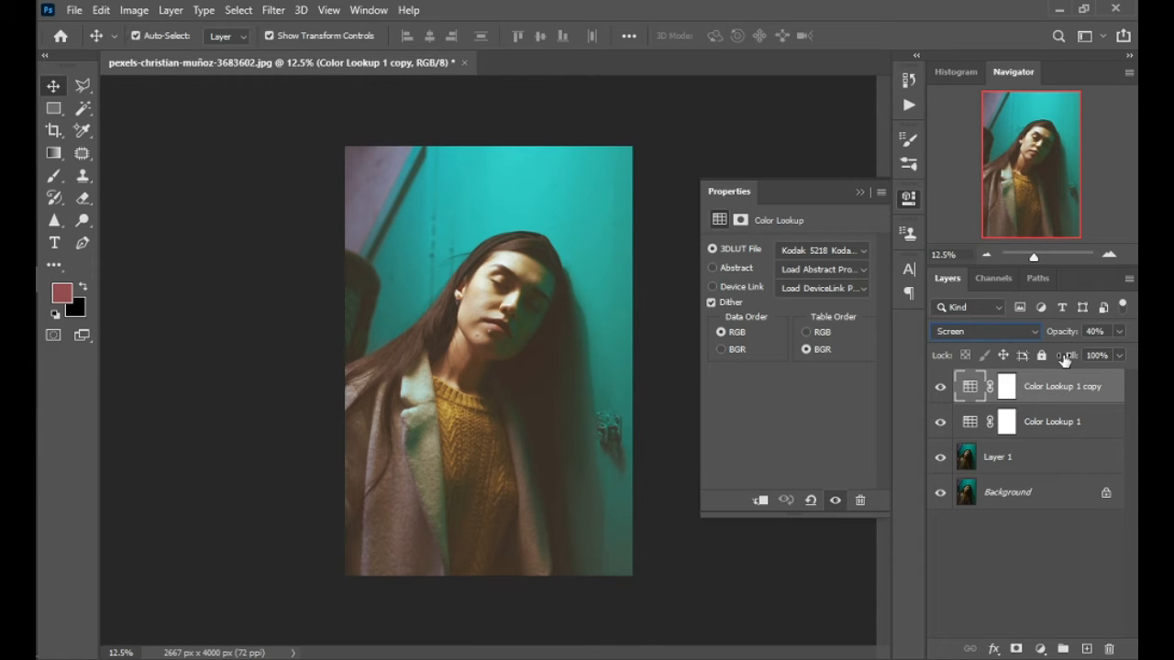
key("ctrl+j")
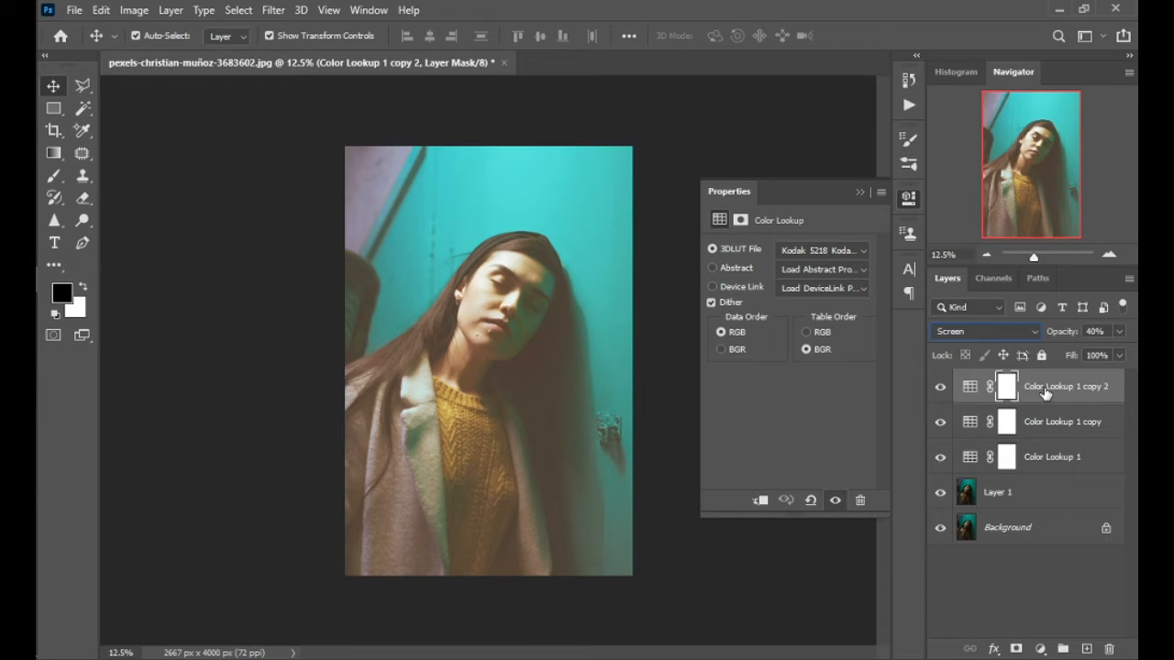
left_click(969, 387)
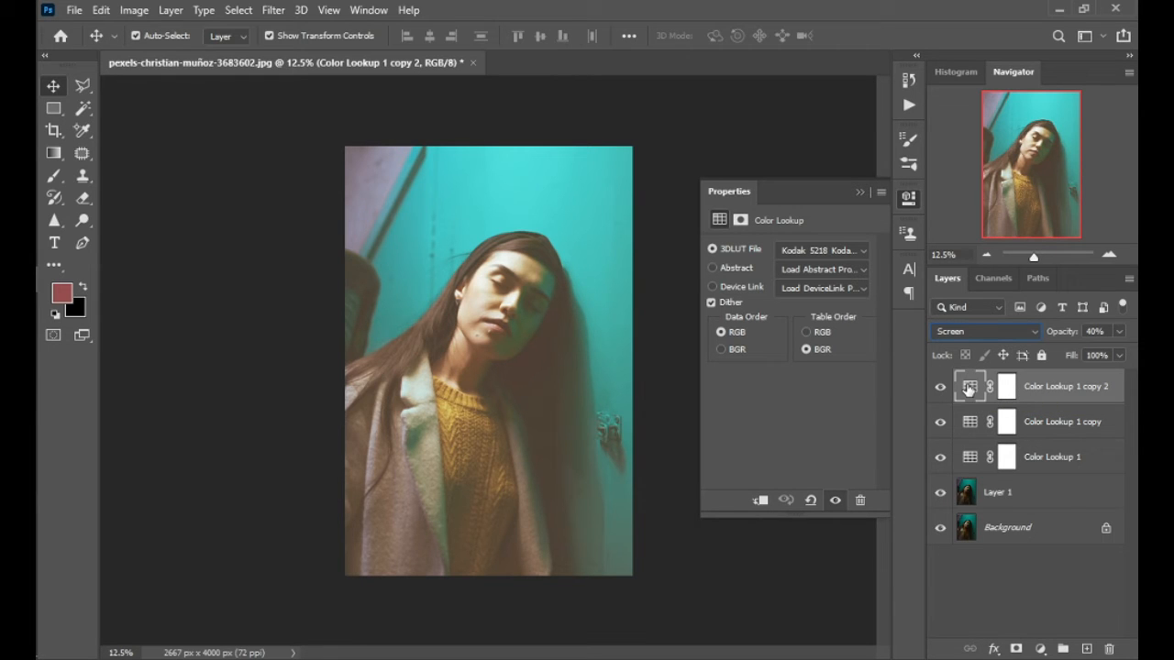
left_click(996, 334)
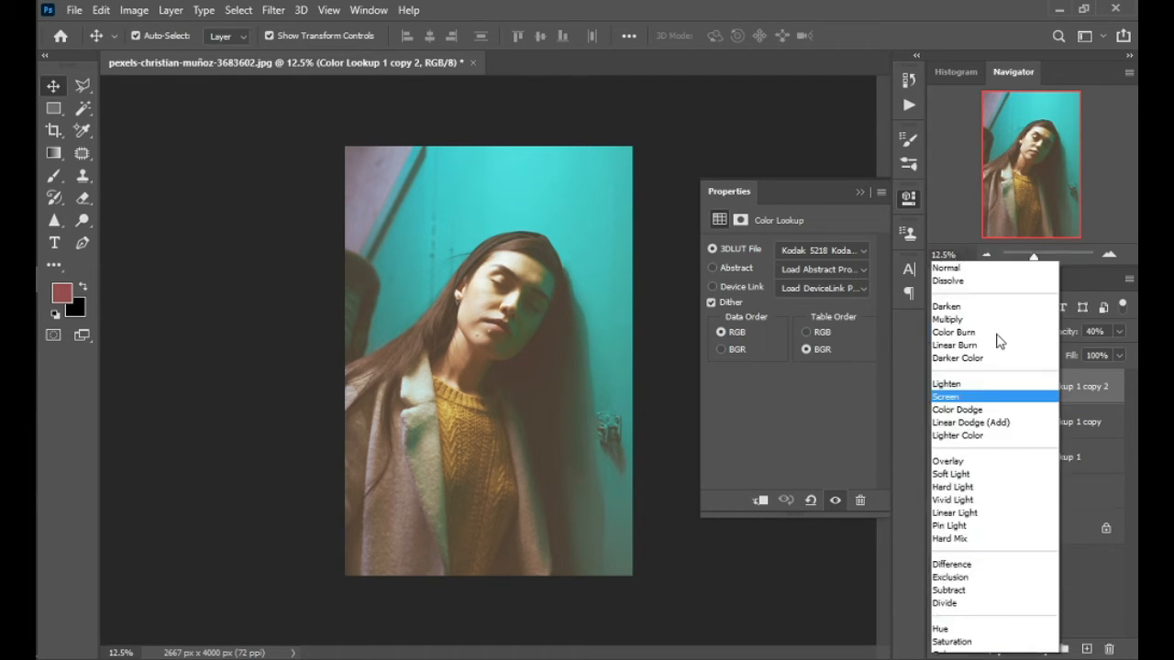
left_click(959, 249)
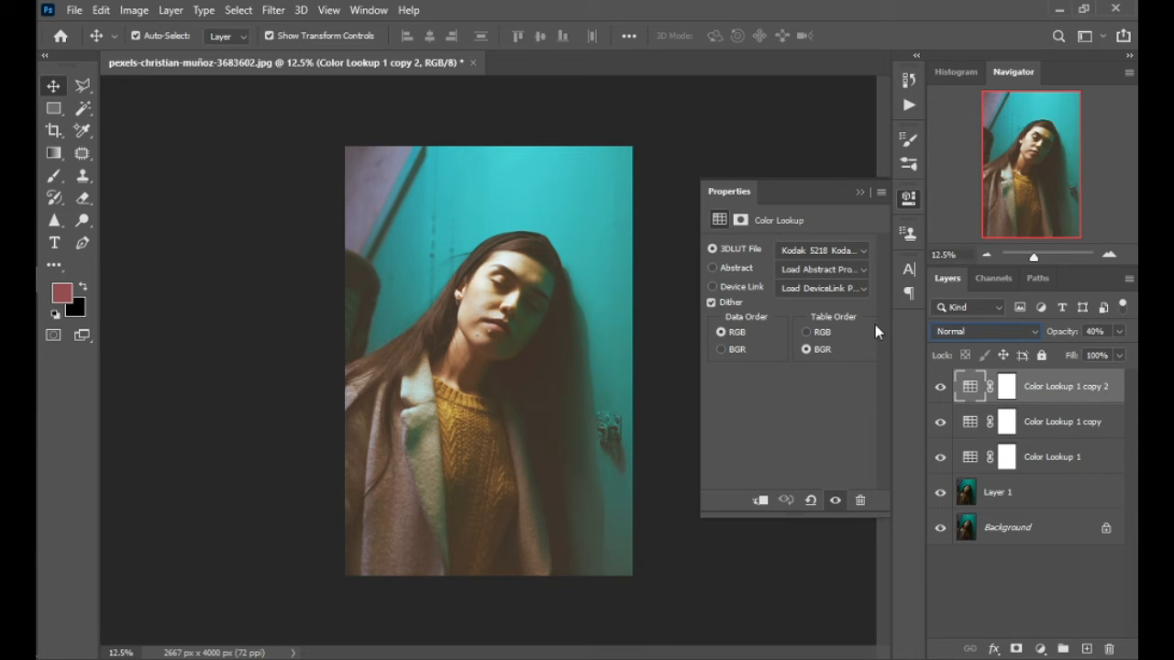
- Set the topmost Color Lookup layer's 3D LUT to Moonlight.3DL and collapse its properties
left_click(821, 251)
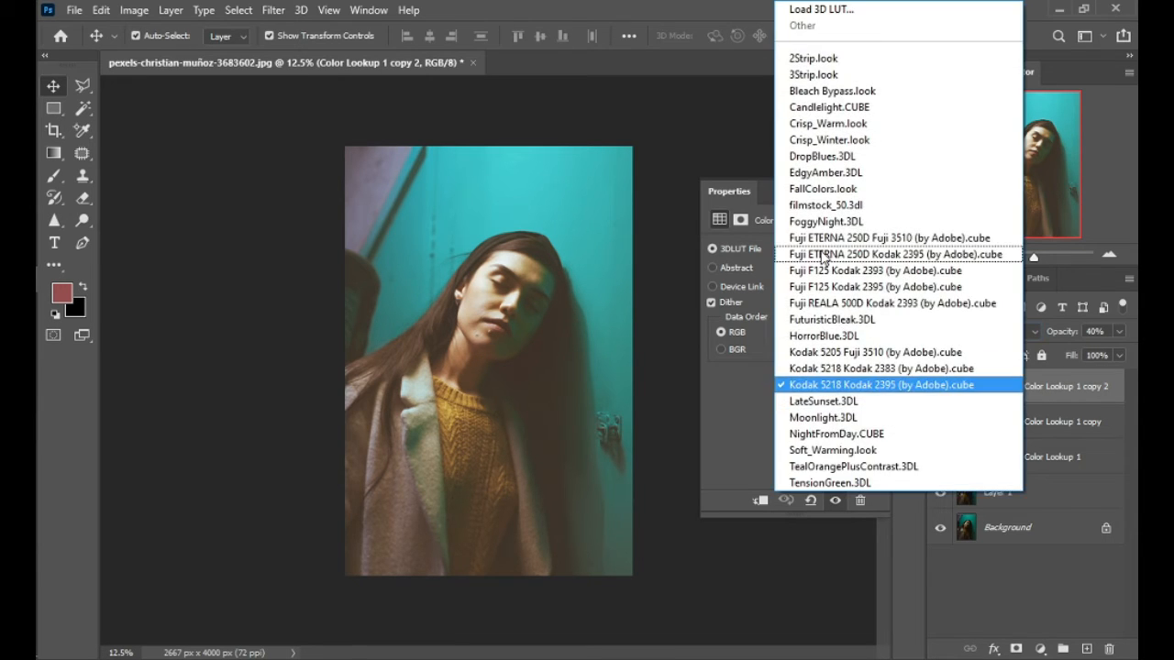
left_click(851, 418)
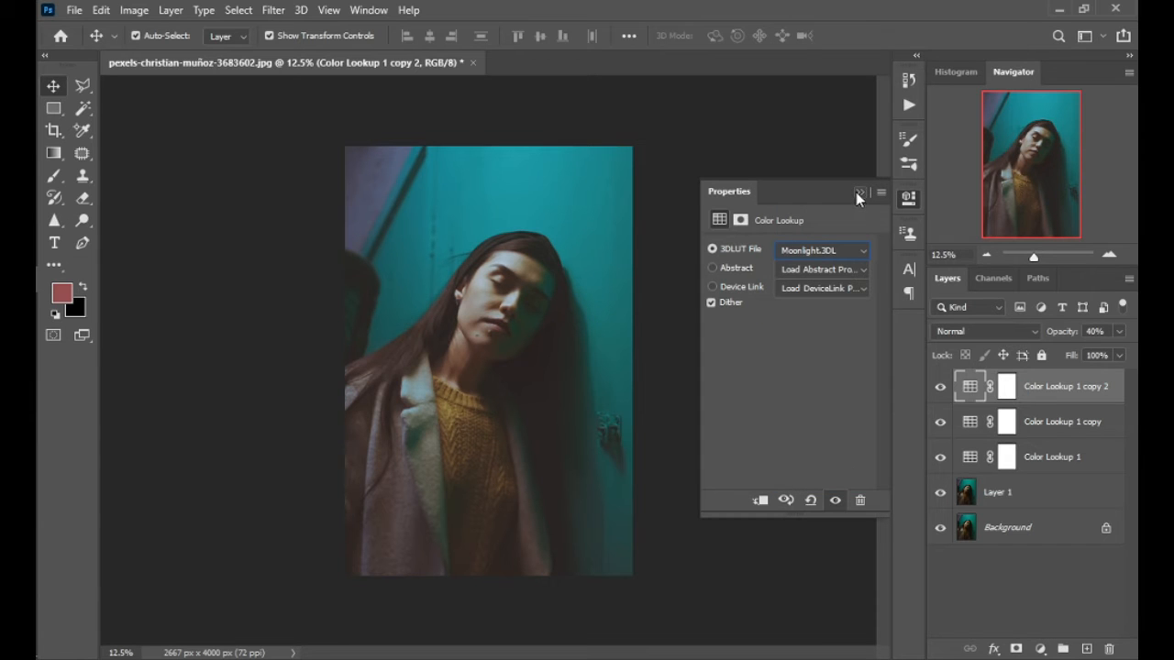
left_click(857, 192)
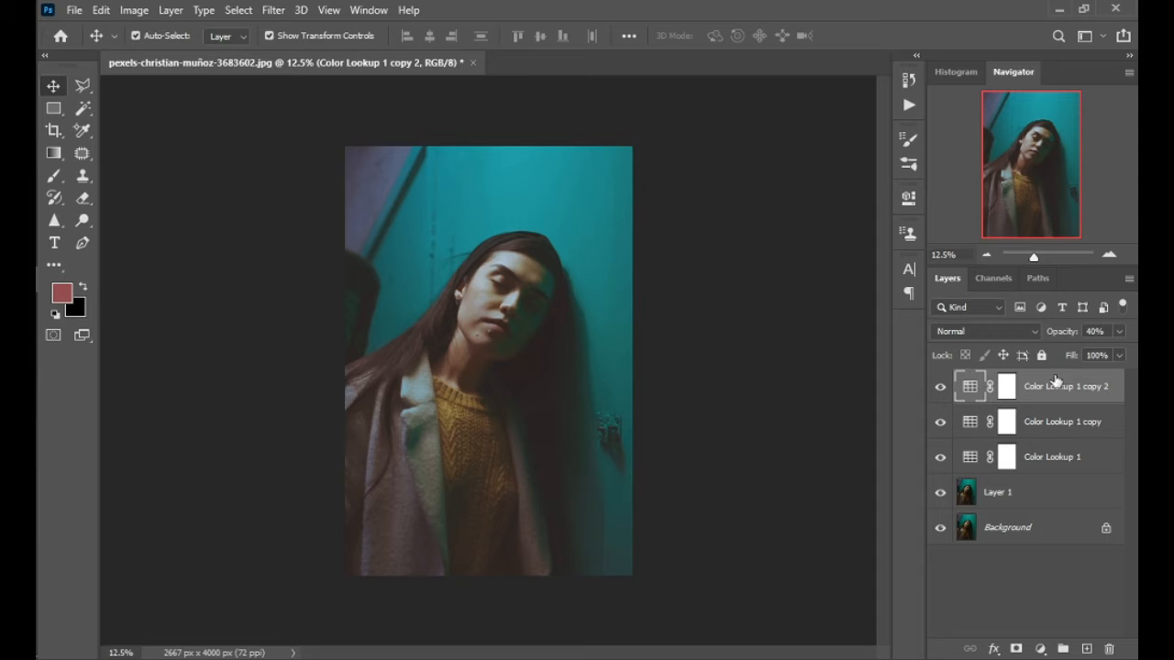
- Duplicate the topmost Color Lookup layer, Color Lookup 1 copy 2, and set the duplicate's 3D LUT to 3Strip.look
key("ctrl+j")
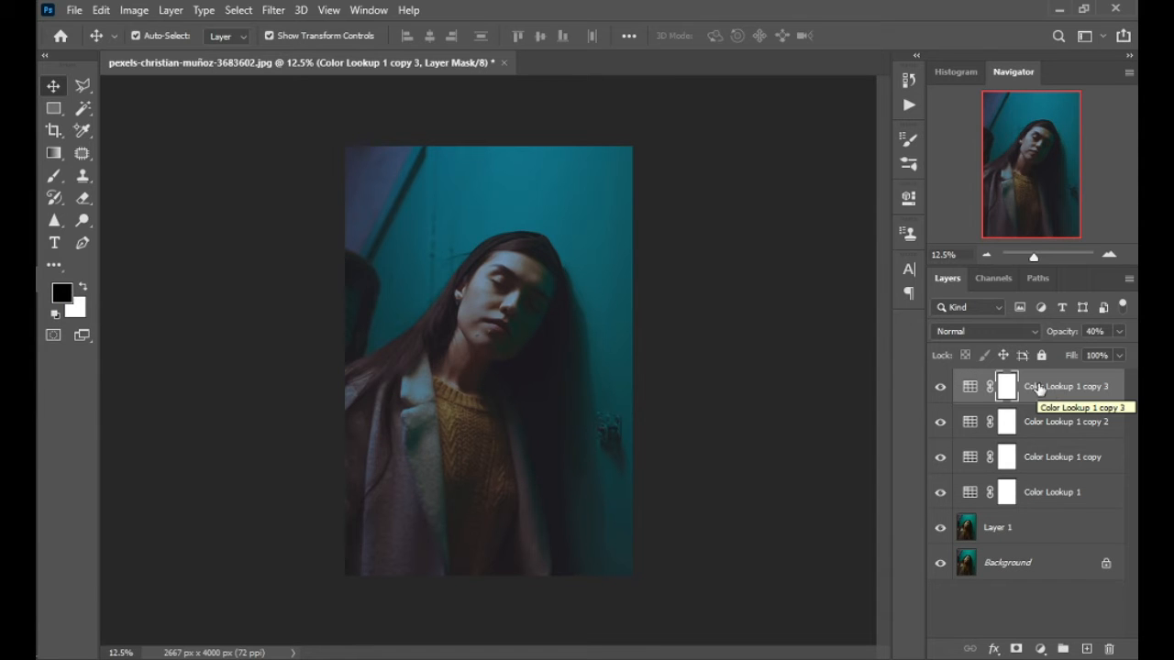
left_click(970, 388)
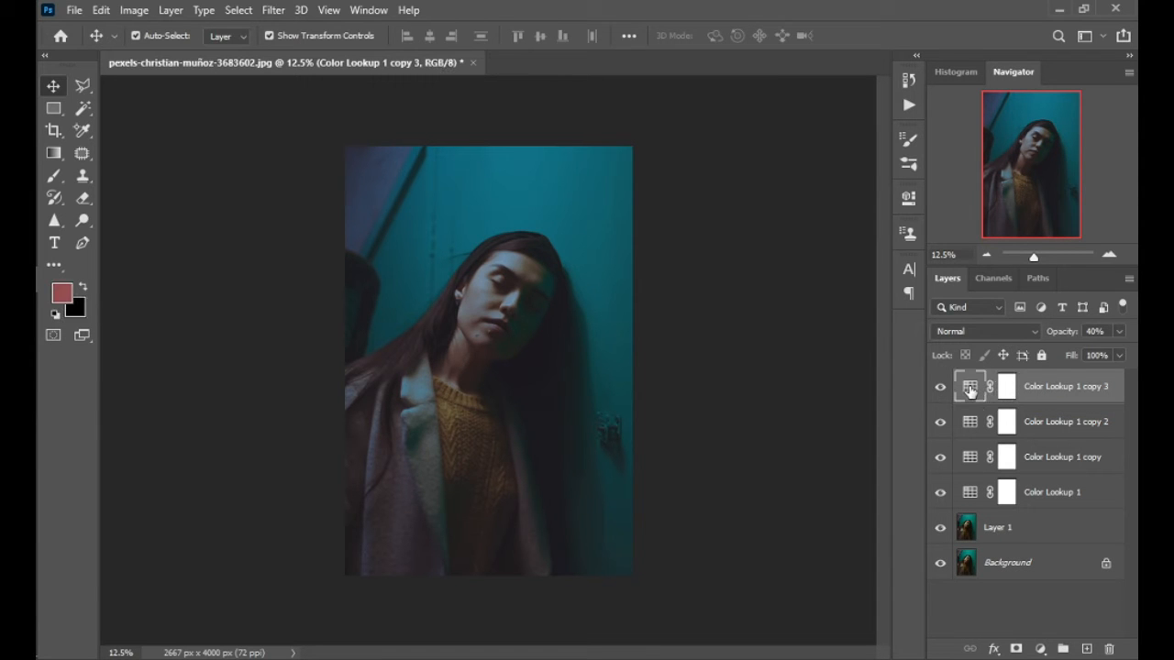
double_click(970, 388)
left_click(836, 244)
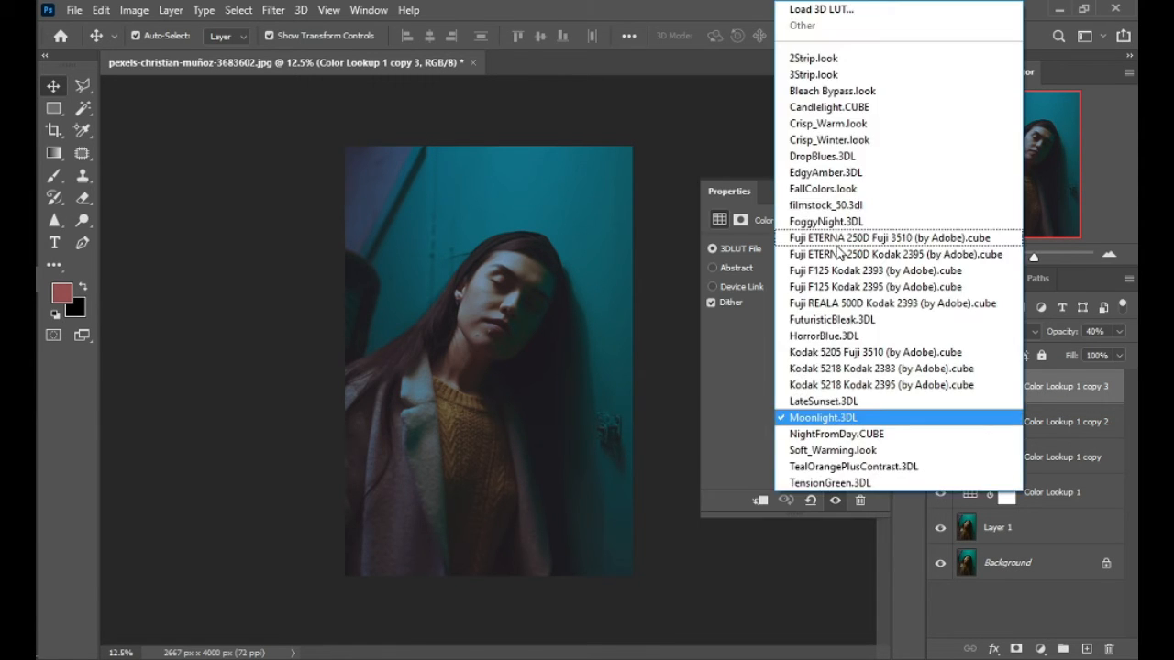
left_click(838, 75)
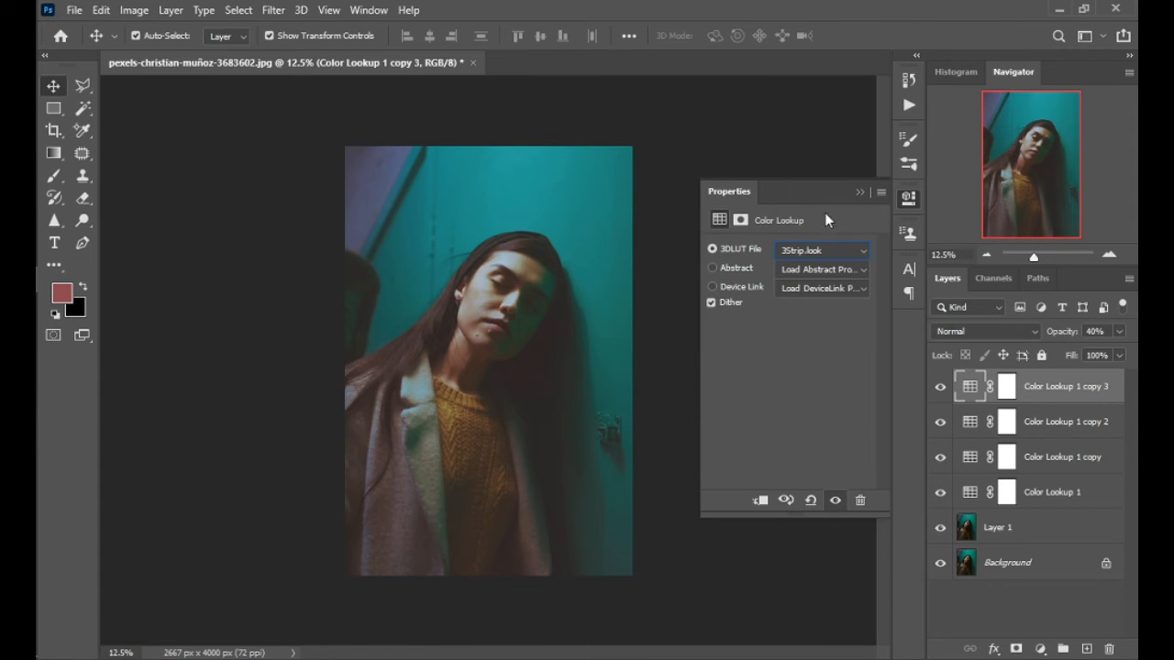
left_click(823, 253)
left_click(828, 72)
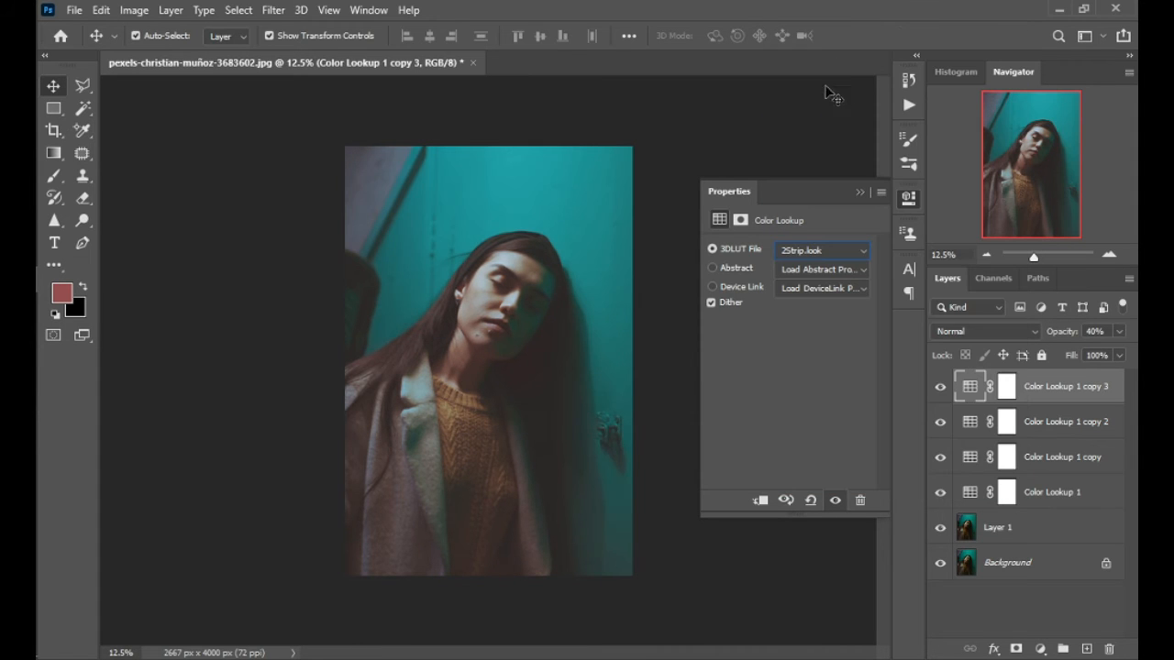
left_click(823, 251)
left_click(823, 77)
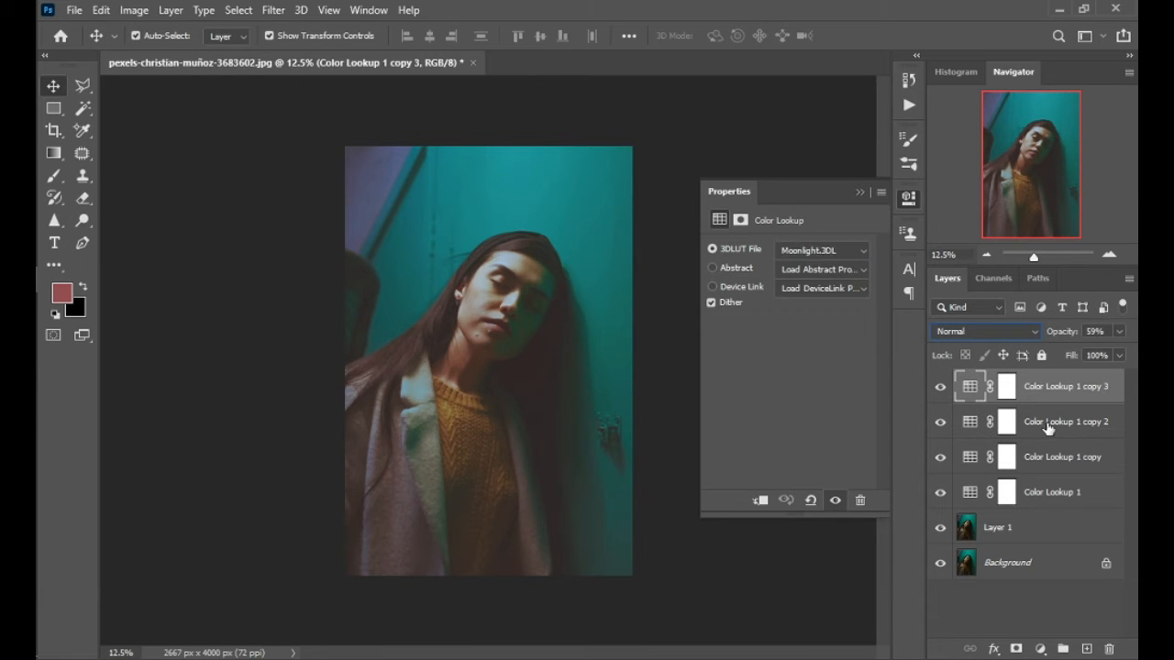
- Set the opacity of the Color Lookup 1 copy 2 layer to 60%
left_click(978, 422)
left_click(974, 422)
left_click(1094, 331)
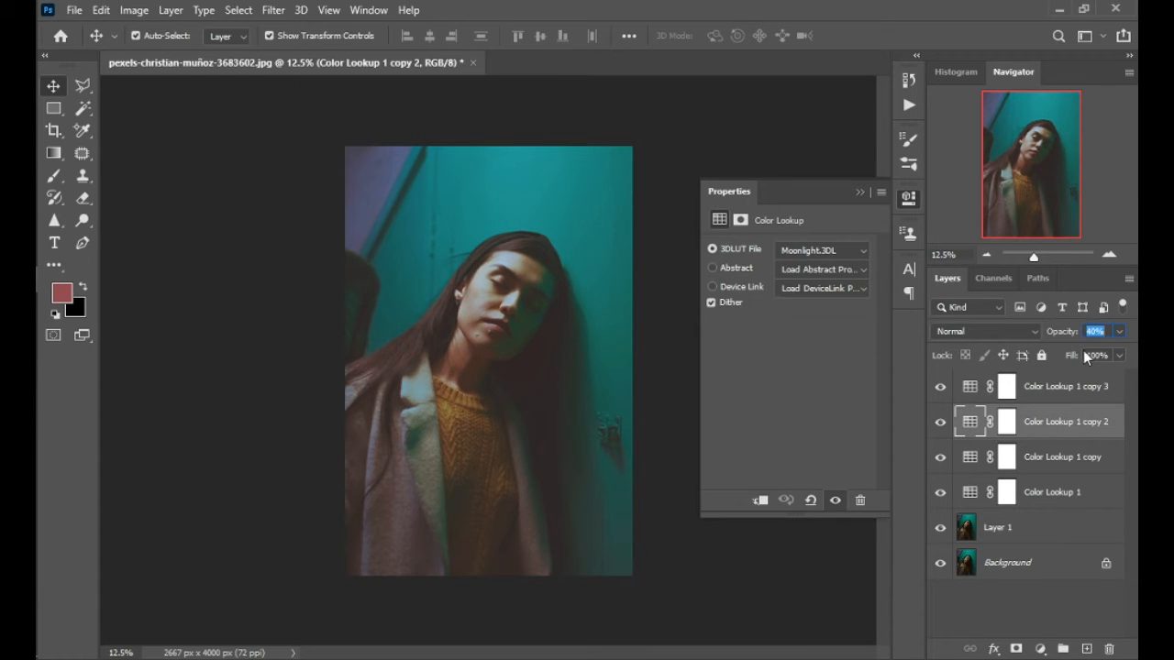
type("60")
- Set the opacity of the Color Lookup 1 copy 3 layer to 70% and select the layer below it
left_click(1054, 386)
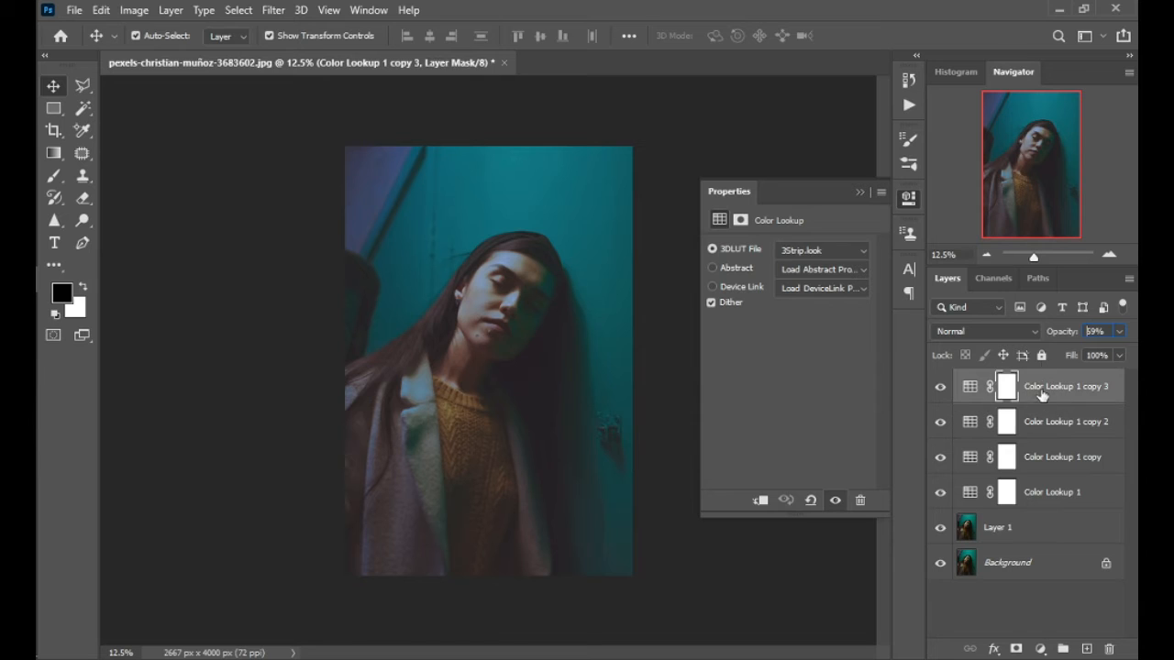
left_click(970, 386)
left_click_drag(1081, 336, 1074, 338)
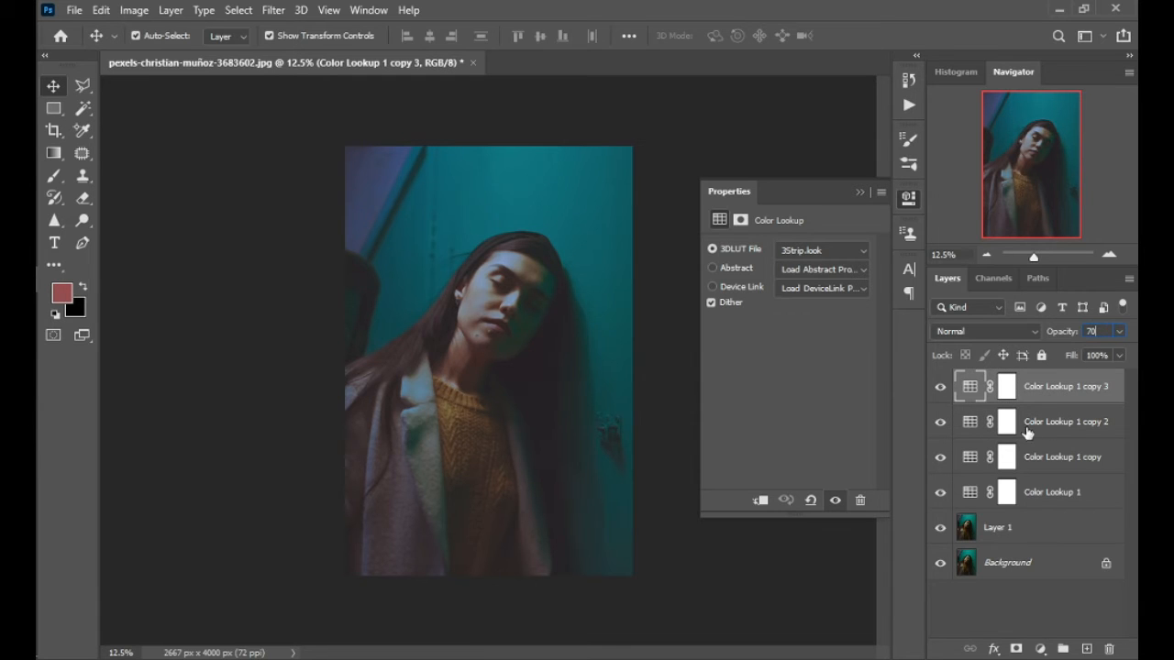
key("alt+bracketleft")
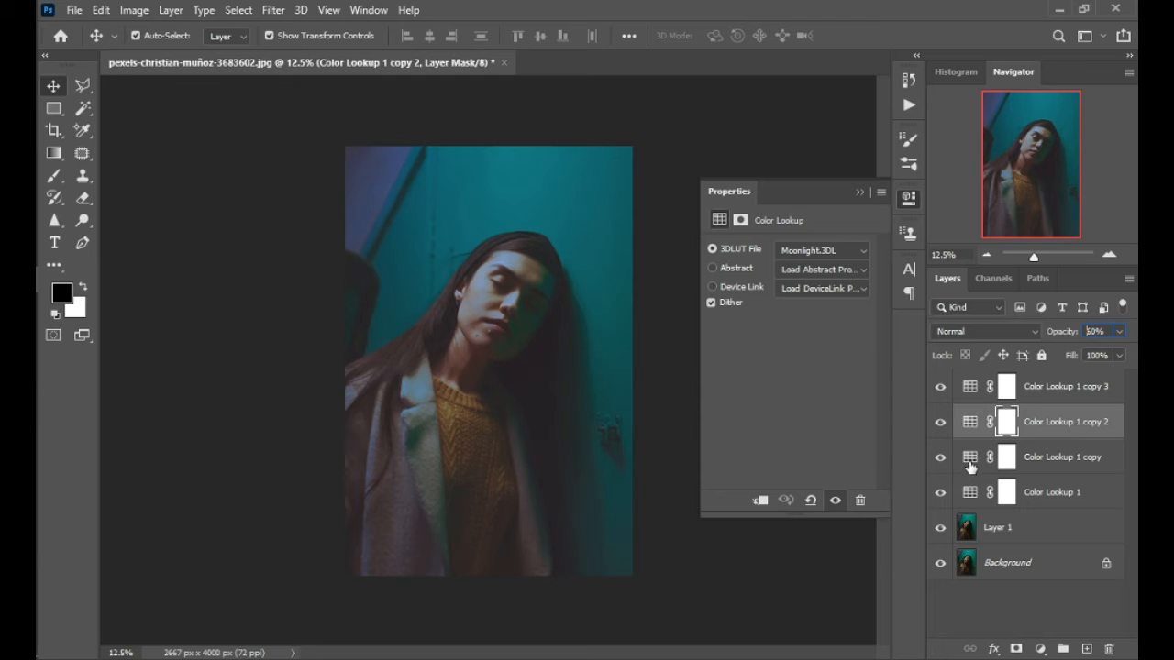
- Compare the image with the Color Lookup 1 and Color Lookup 1 copy layers each hidden and shown
left_click(940, 457)
left_click(940, 457)
left_click(940, 493)
left_click(940, 492)
left_click(940, 457)
left_click(940, 456)
left_click(969, 460)
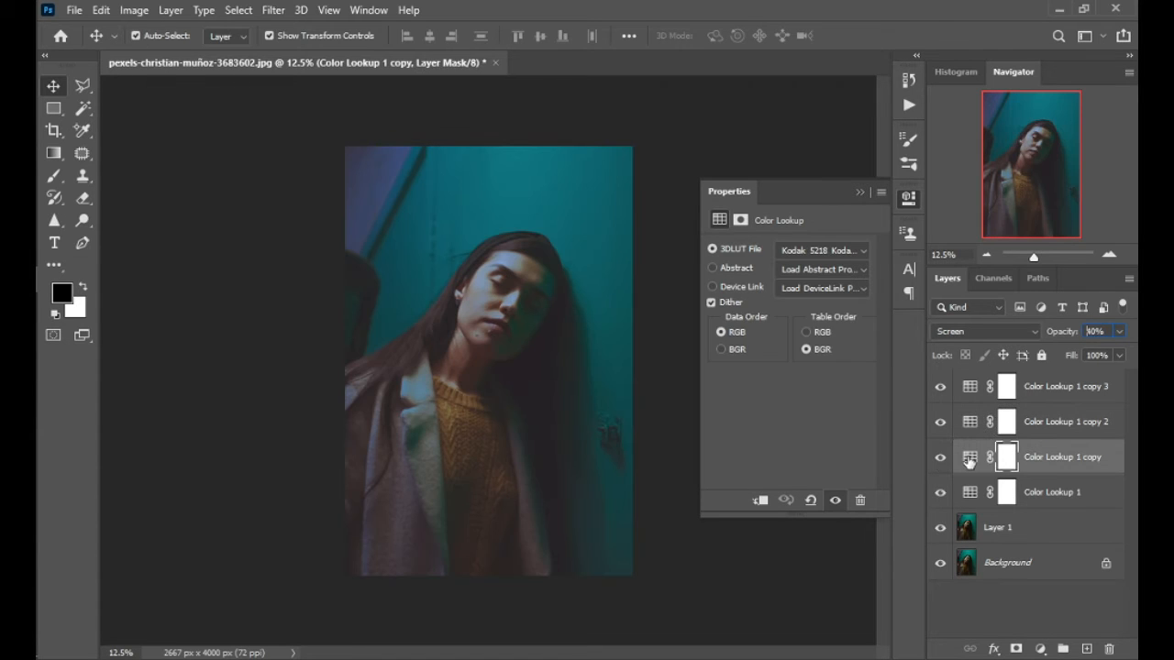
- Set the opacity of the Color Lookup 1 layer to 30%
left_click(968, 496)
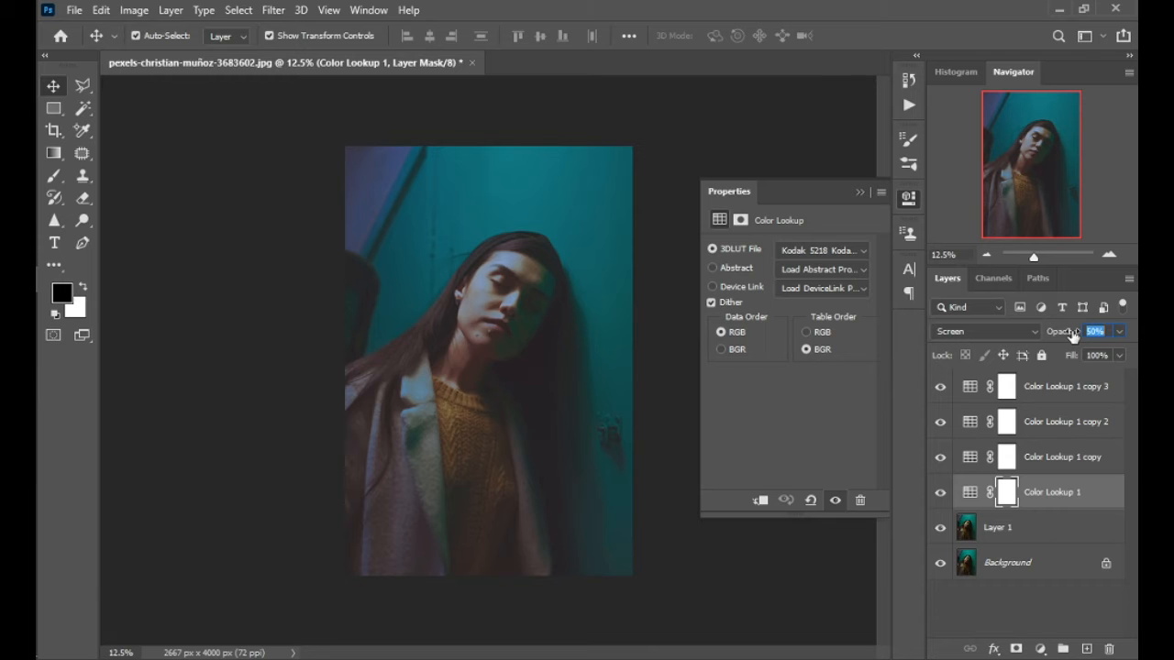
type("40")
type("30")
- Change the blend mode of Color Lookup 1 copy to Normal and check the image with Color Lookup 1 hidden and shown
left_click(968, 456)
left_click(995, 330)
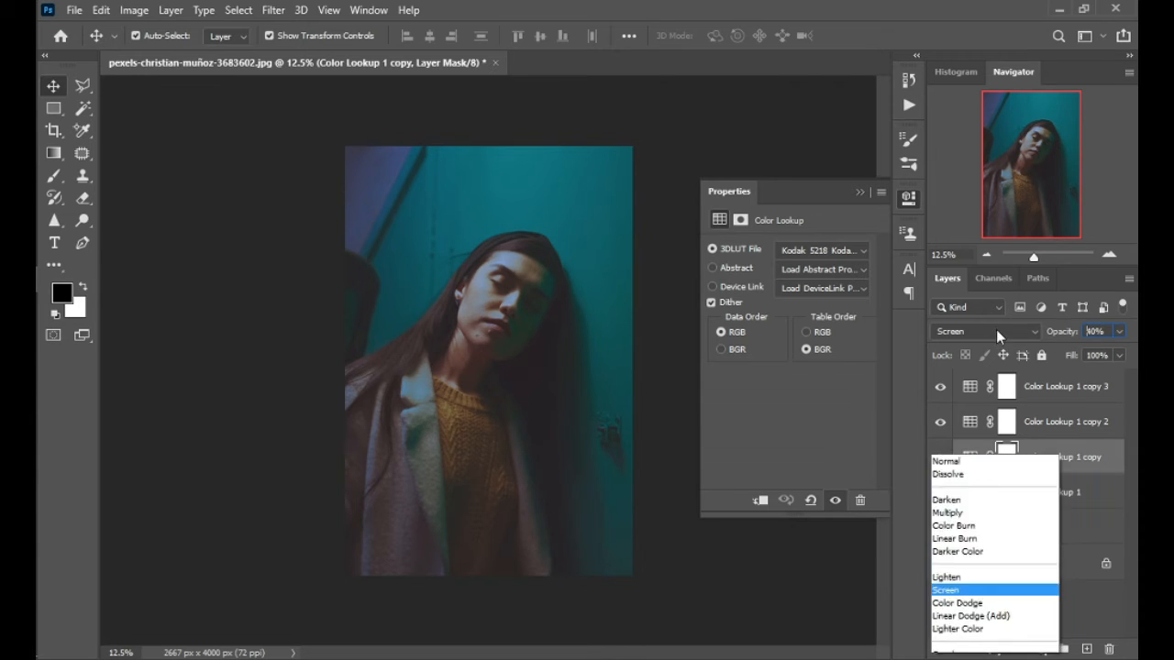
left_click(964, 248)
left_click(970, 499)
left_click(970, 466)
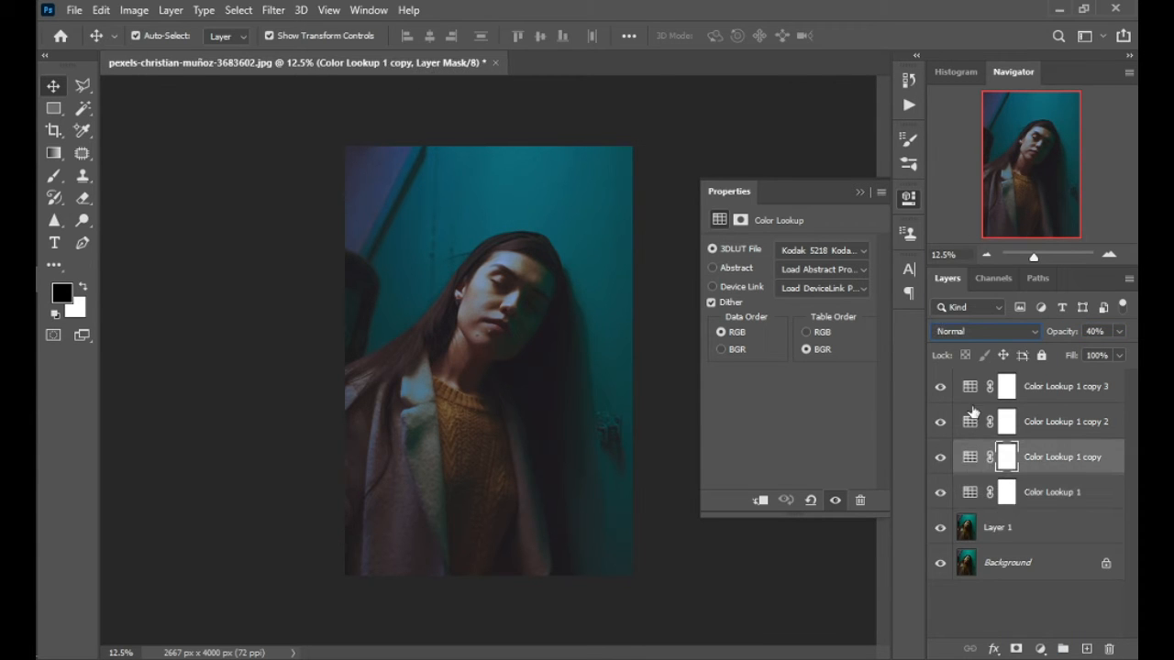
left_click(941, 495)
left_click(941, 495)
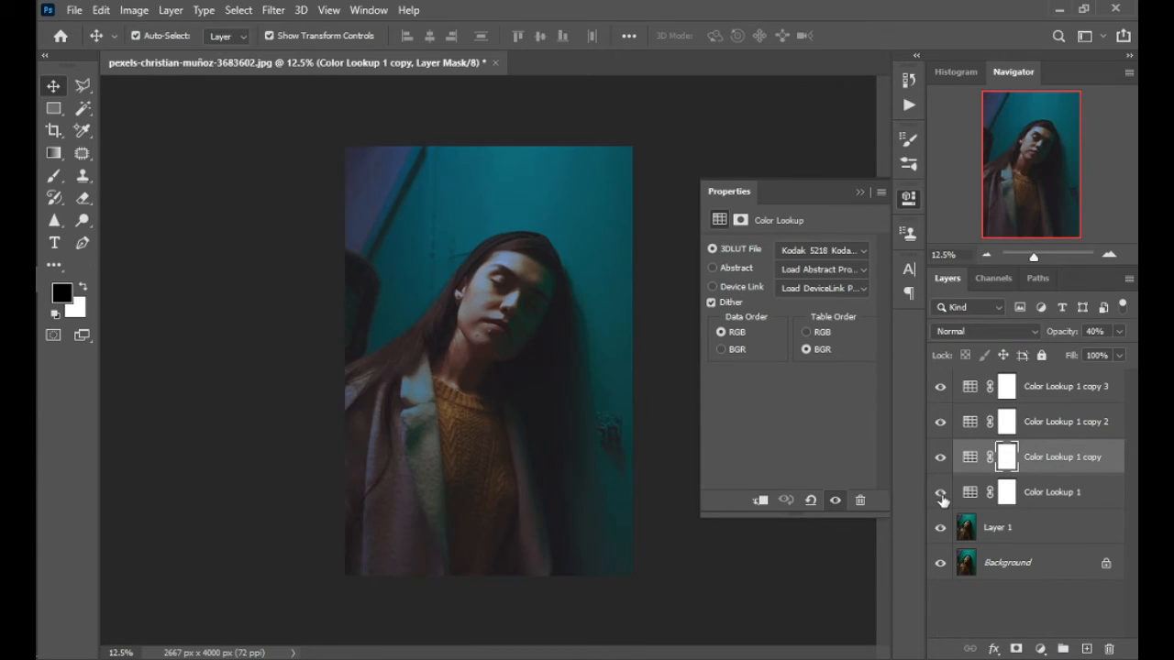
- Group the four Color Lookup layers and compare the graded image with the original Background layer alone
left_click(961, 397)
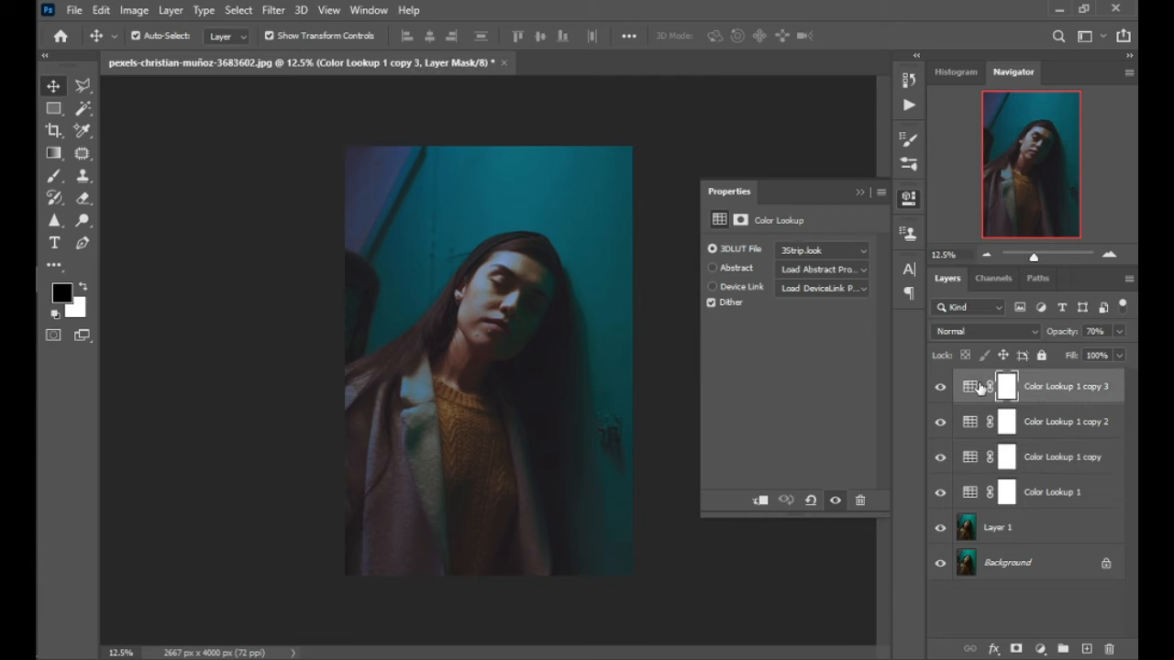
left_click(854, 191)
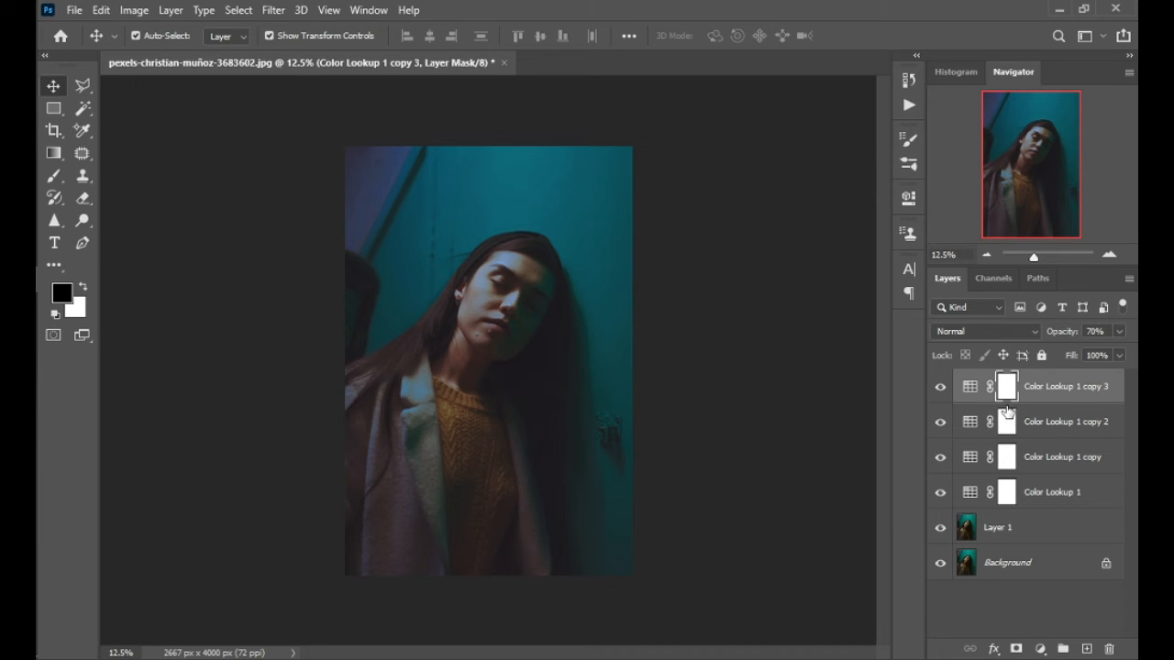
left_click(1049, 494, "ctrl")
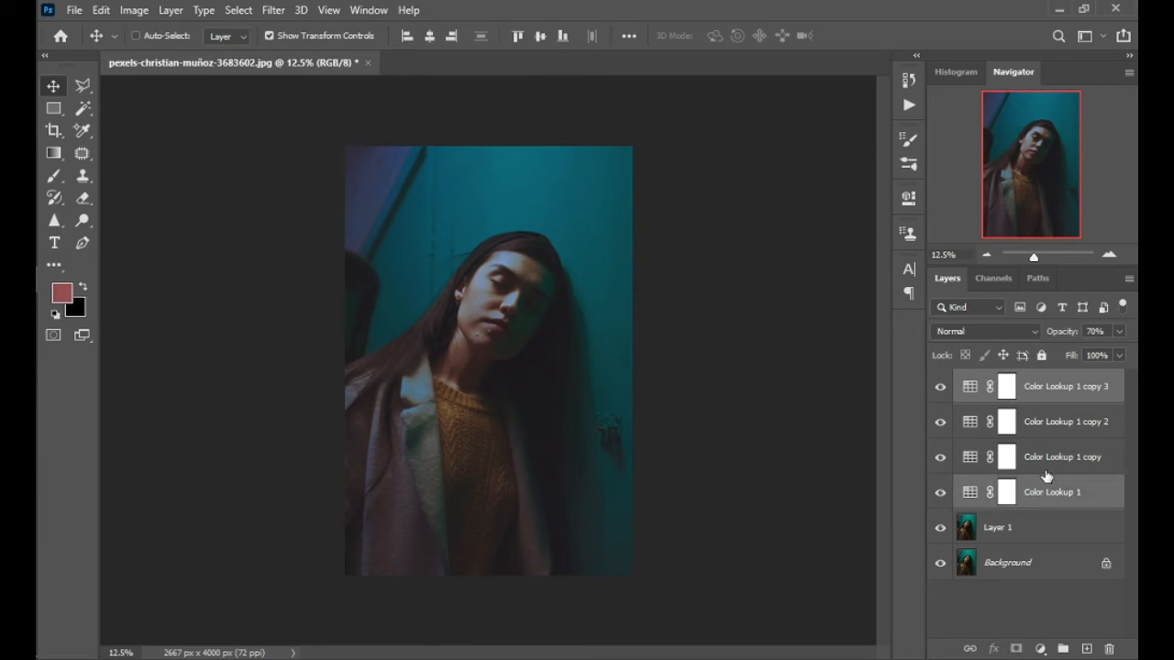
left_click(1052, 459, "ctrl")
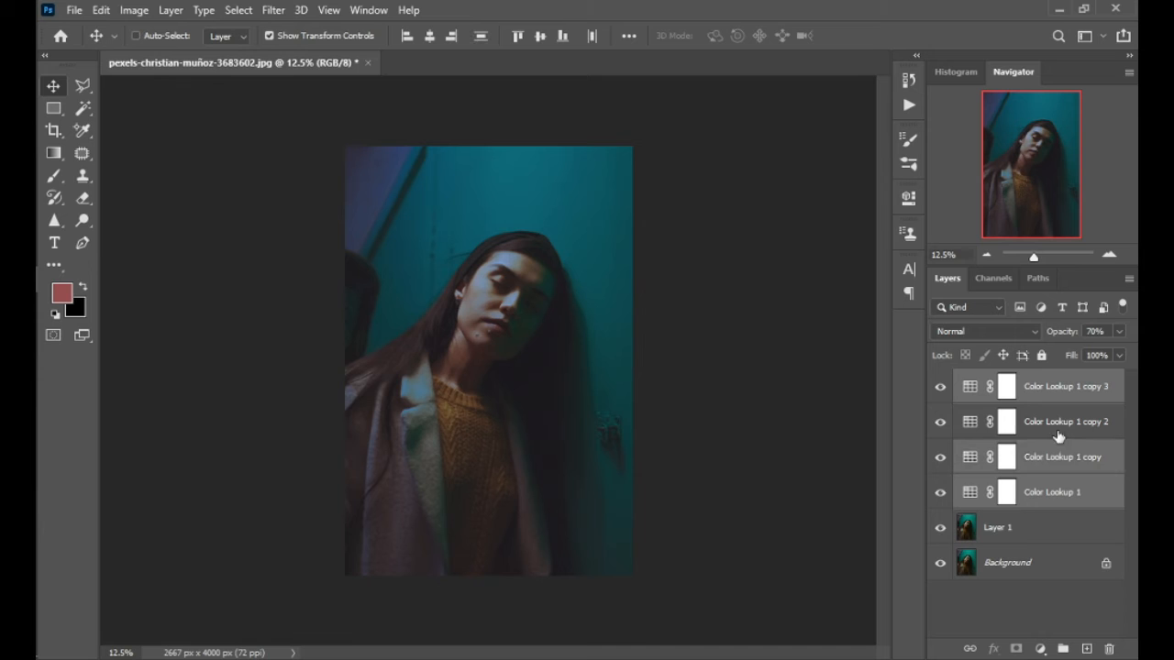
left_click(1059, 423, "ctrl")
key("ctrl+g")
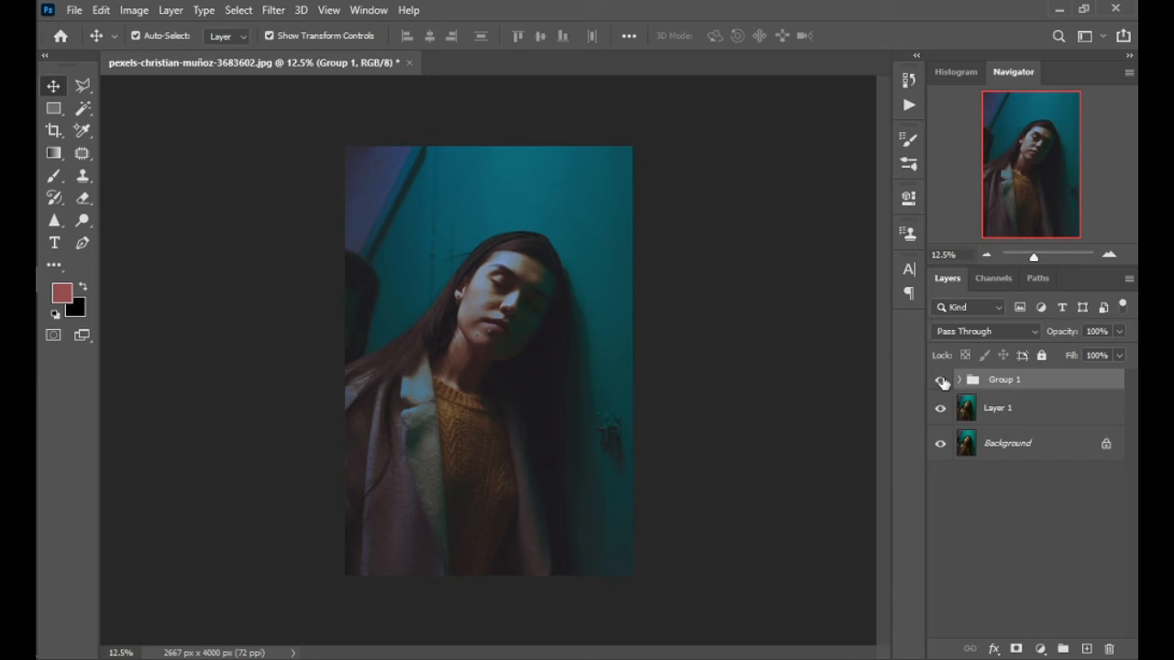
left_click(940, 445, "alt")
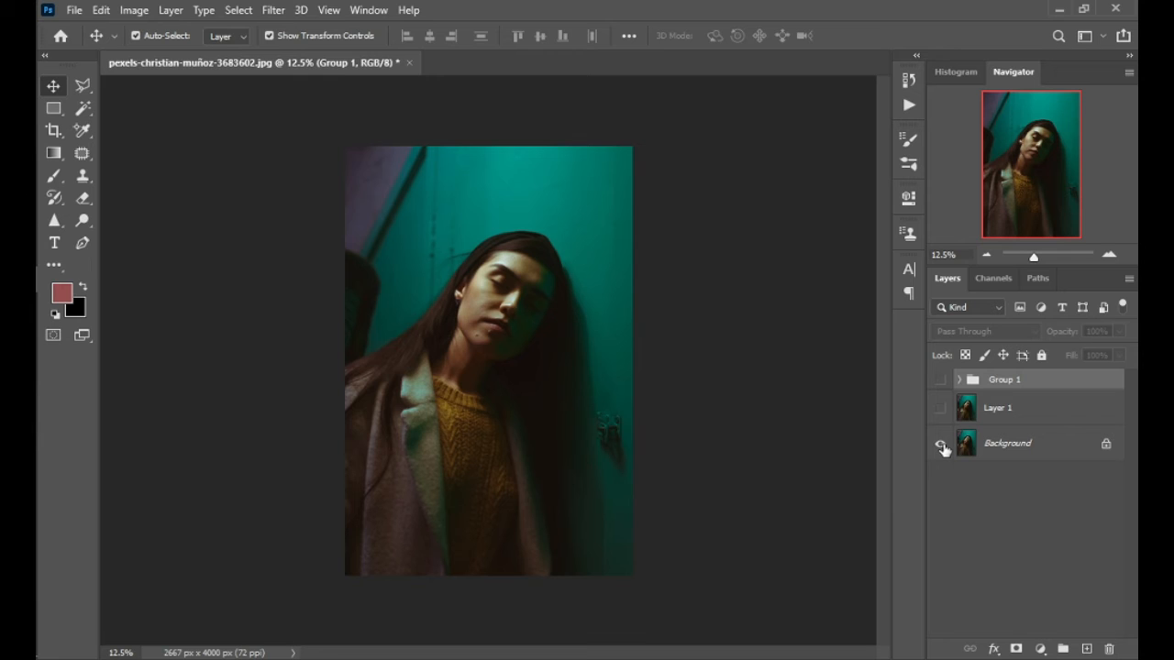
left_click(941, 445, "alt")
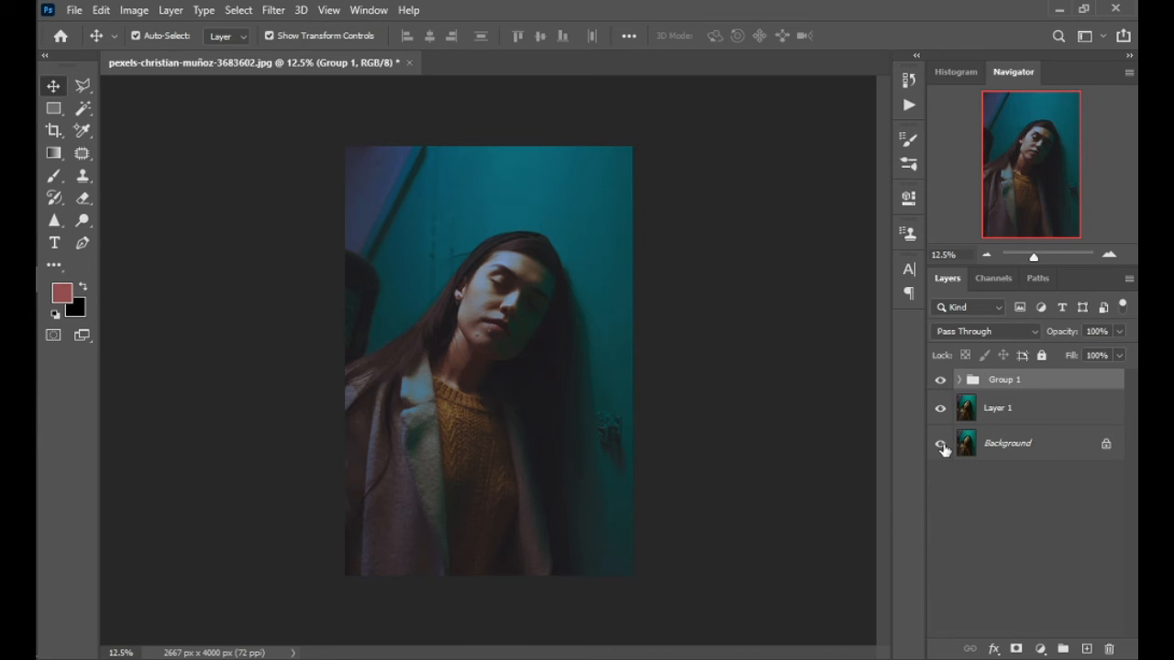
- Expand Group 1 and select all four Color Lookup layers inside it
left_click(958, 379)
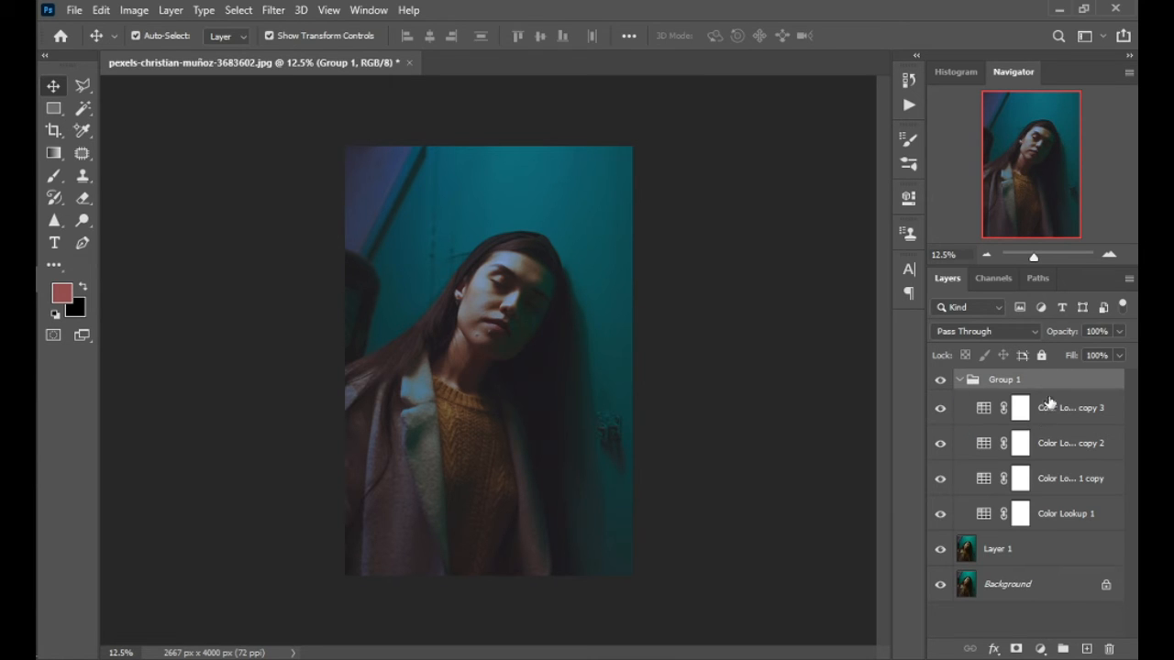
left_click(1073, 416)
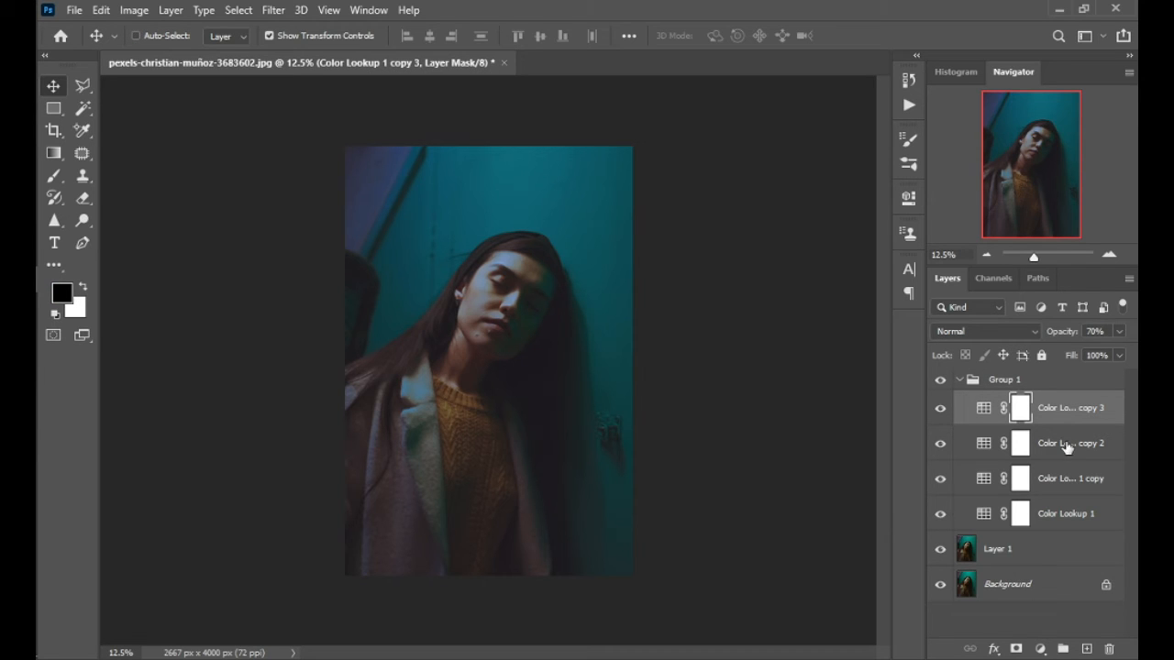
left_click(1059, 449, "shift")
left_click(1066, 481, "shift")
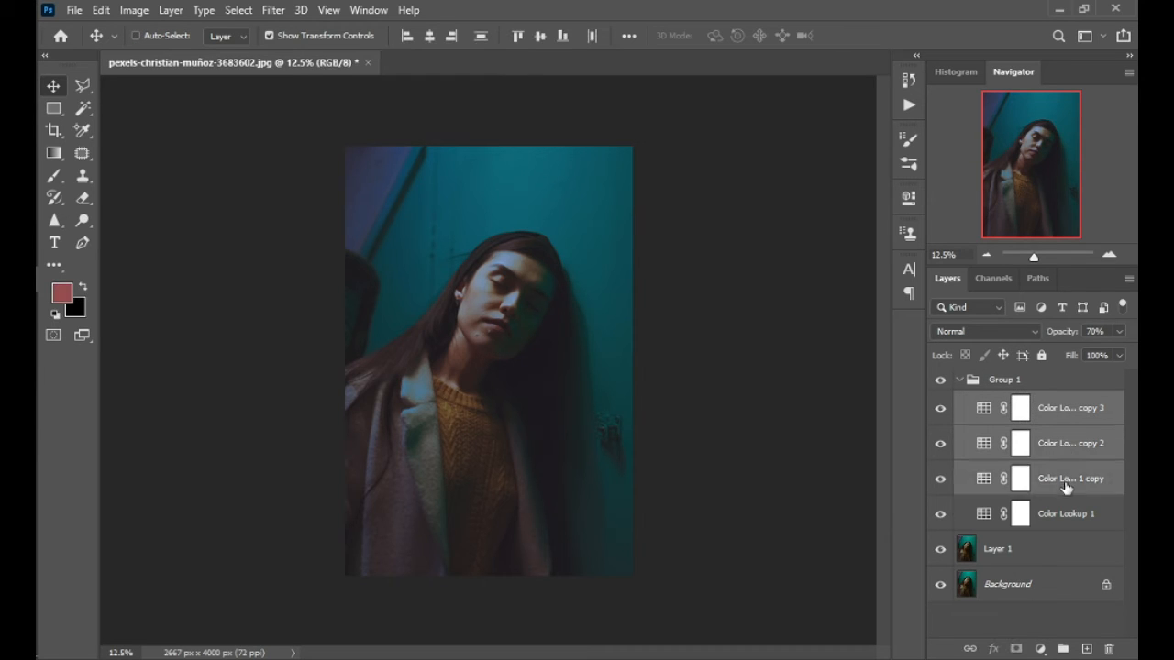
left_click(1066, 513, "shift")
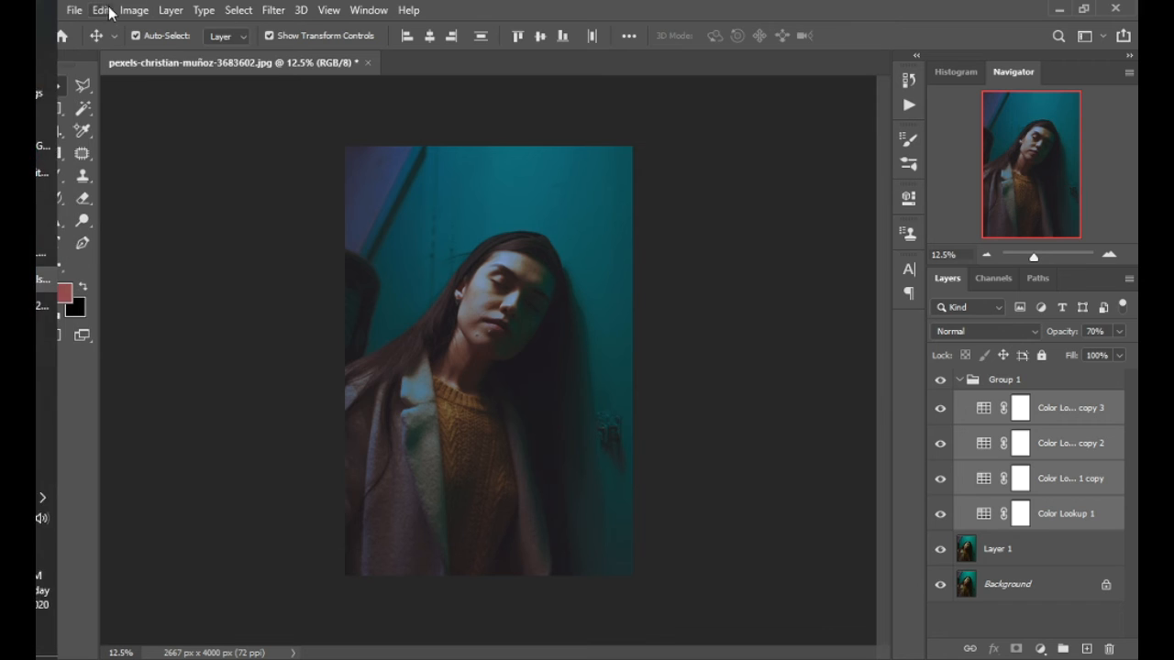
- Start exporting the grade as color lookup tables with the description "lookups", keeping medium quality and all four formats
left_click(74, 9)
mouse_move(160, 271)
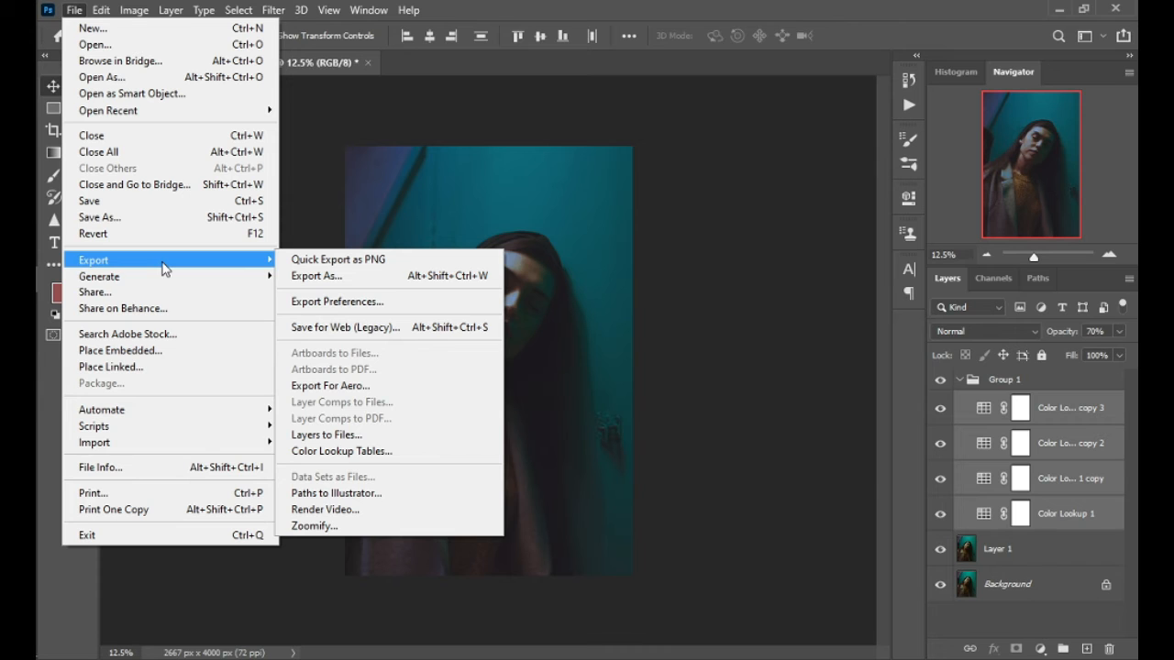
left_click(394, 454)
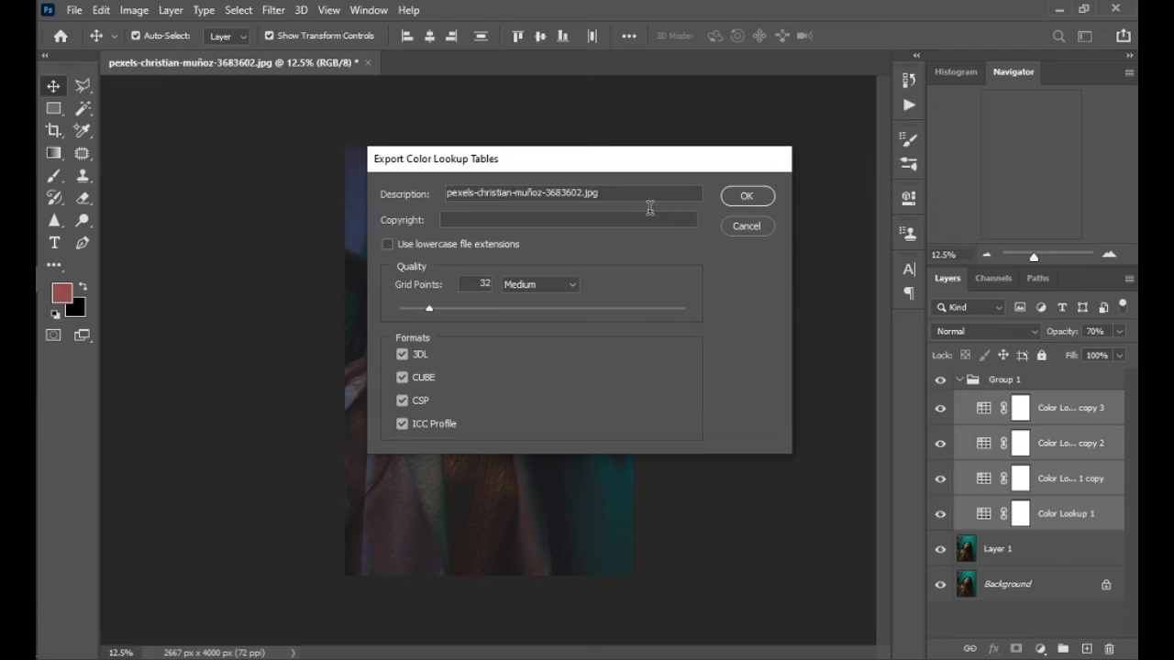
left_click_drag(618, 192, 428, 193)
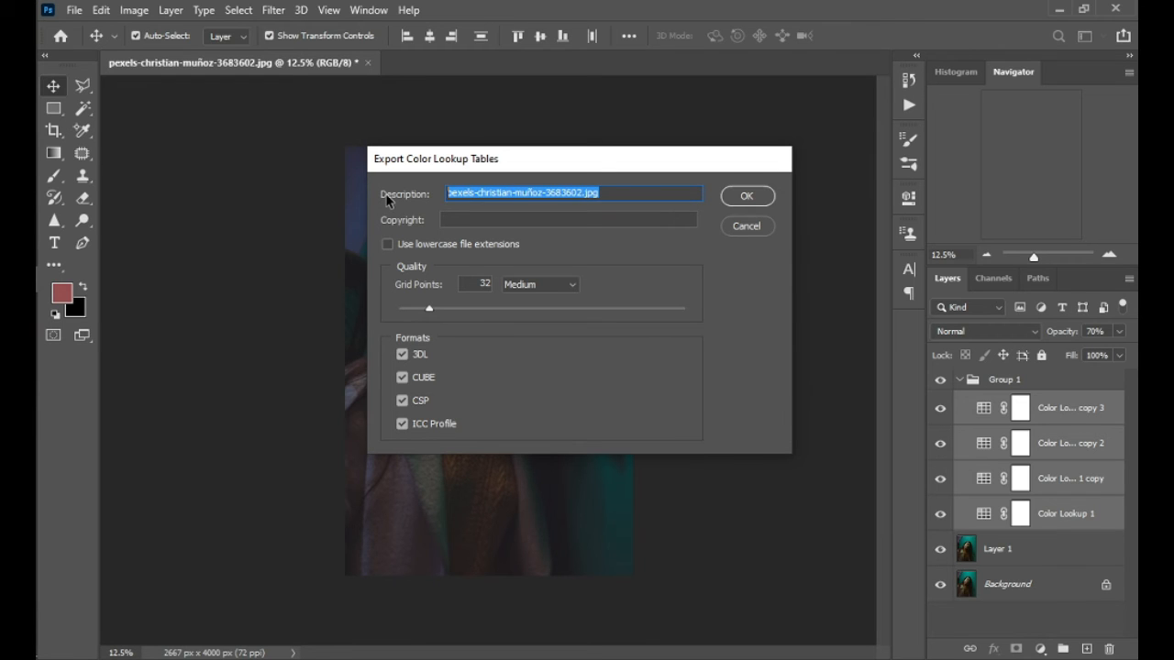
key("BackSpace")
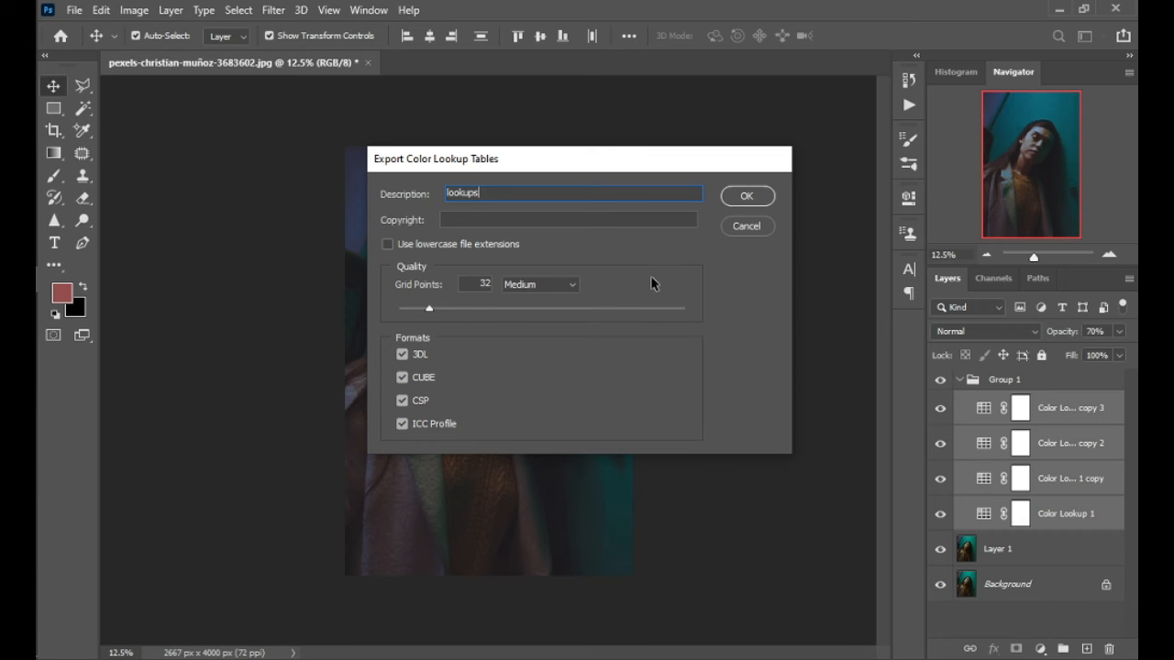
left_click(744, 196)
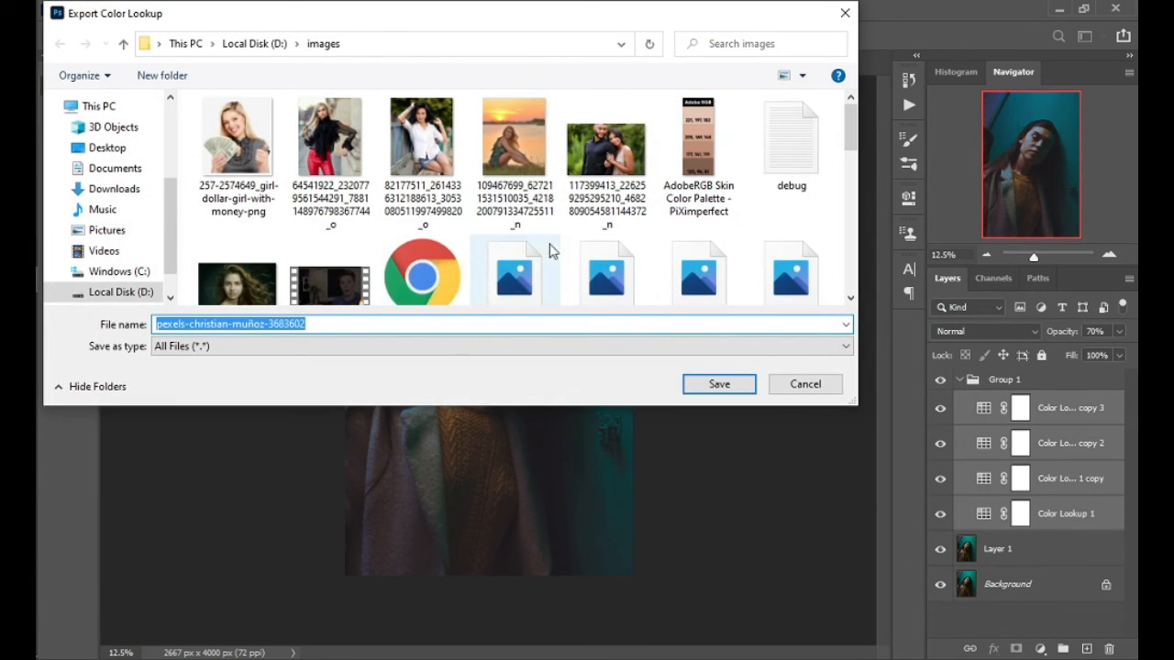
- Create a new folder named "looksup" on Local Disk (D:) for the exported lookup tables
left_click(145, 290)
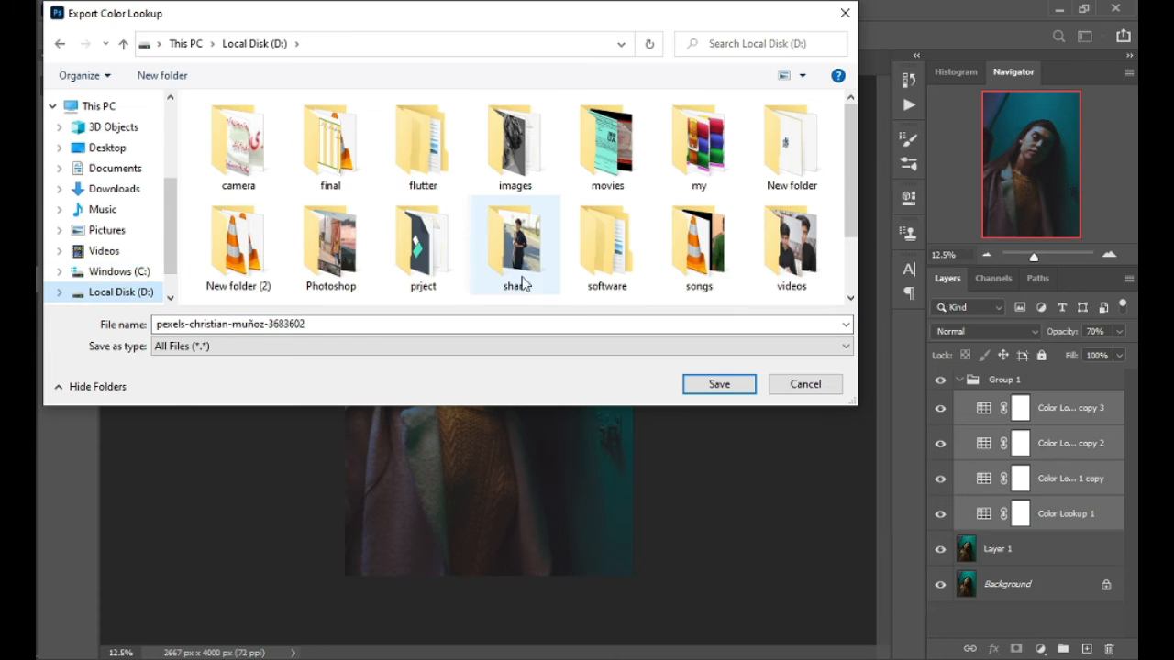
scroll(663, 288, "down", 1)
right_click(457, 268)
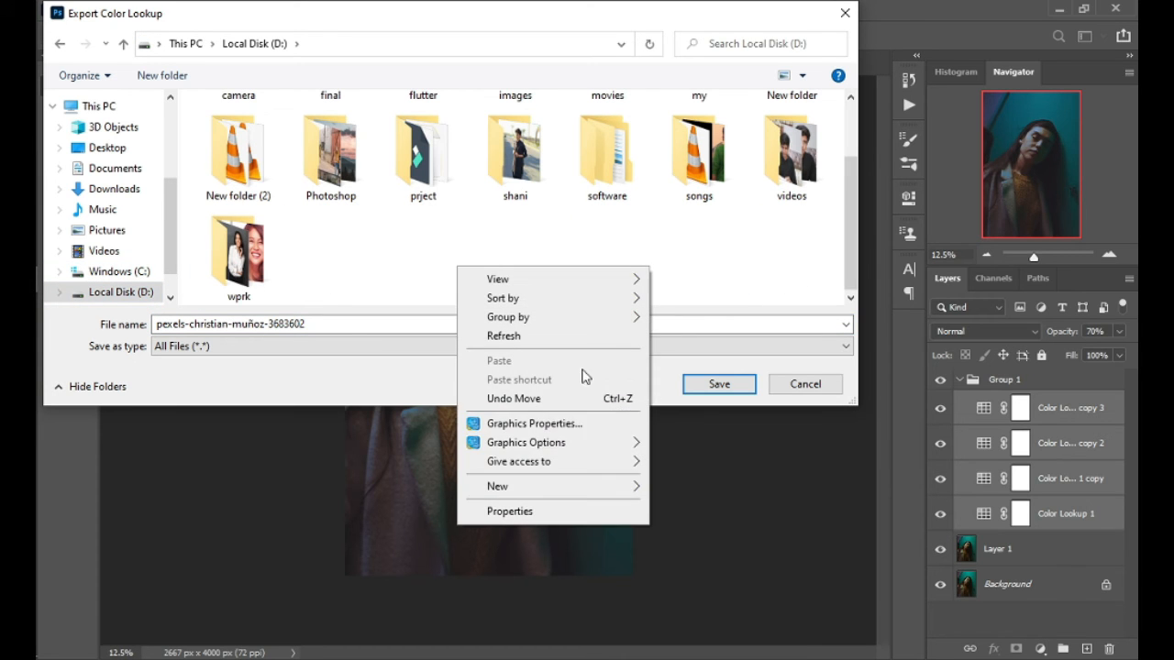
mouse_move(538, 486)
left_click(715, 272)
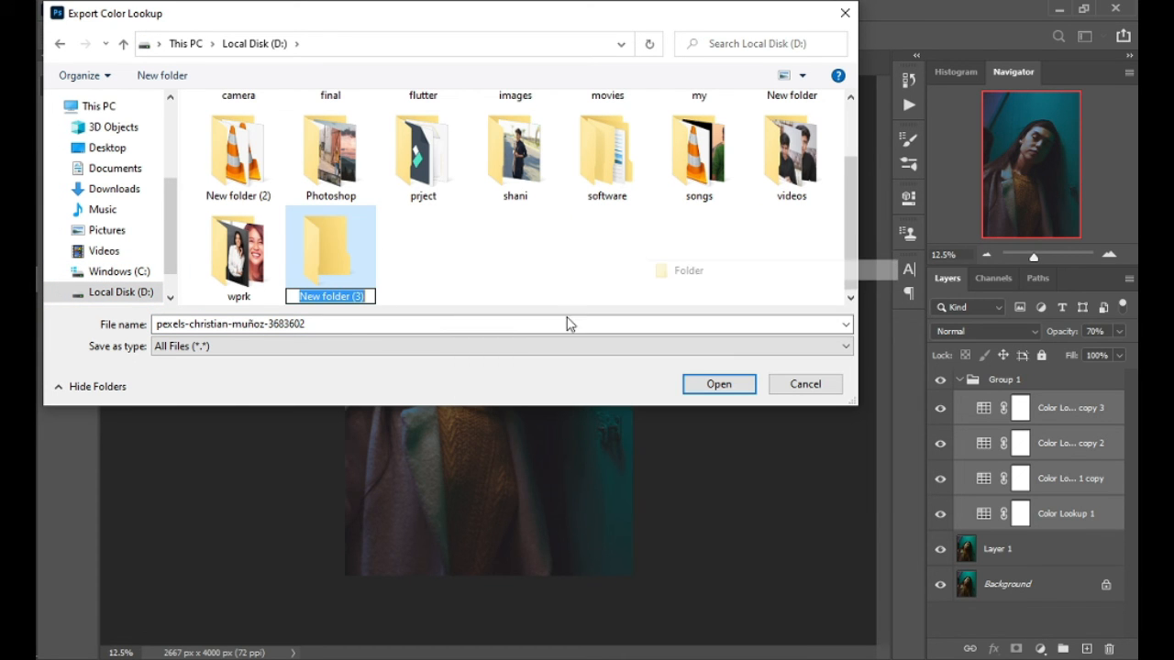
type("look")
type("s")
type("up")
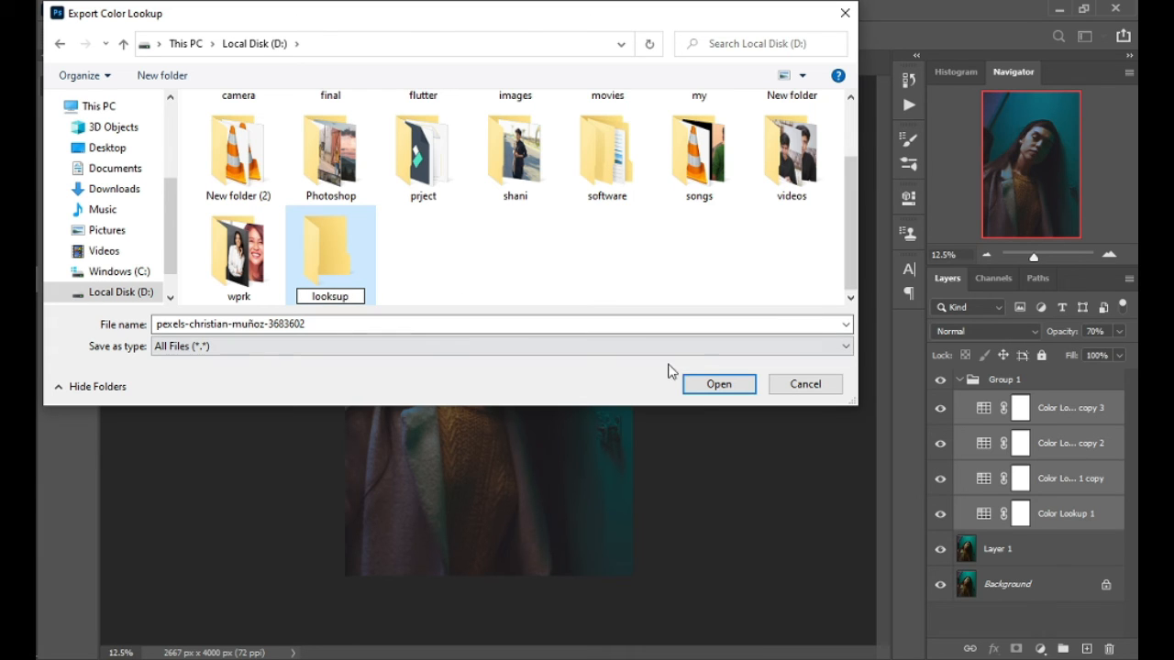
- Save the exported color lookup tables in the looksup folder under the suggested file name
left_click(717, 385)
left_click(717, 385)
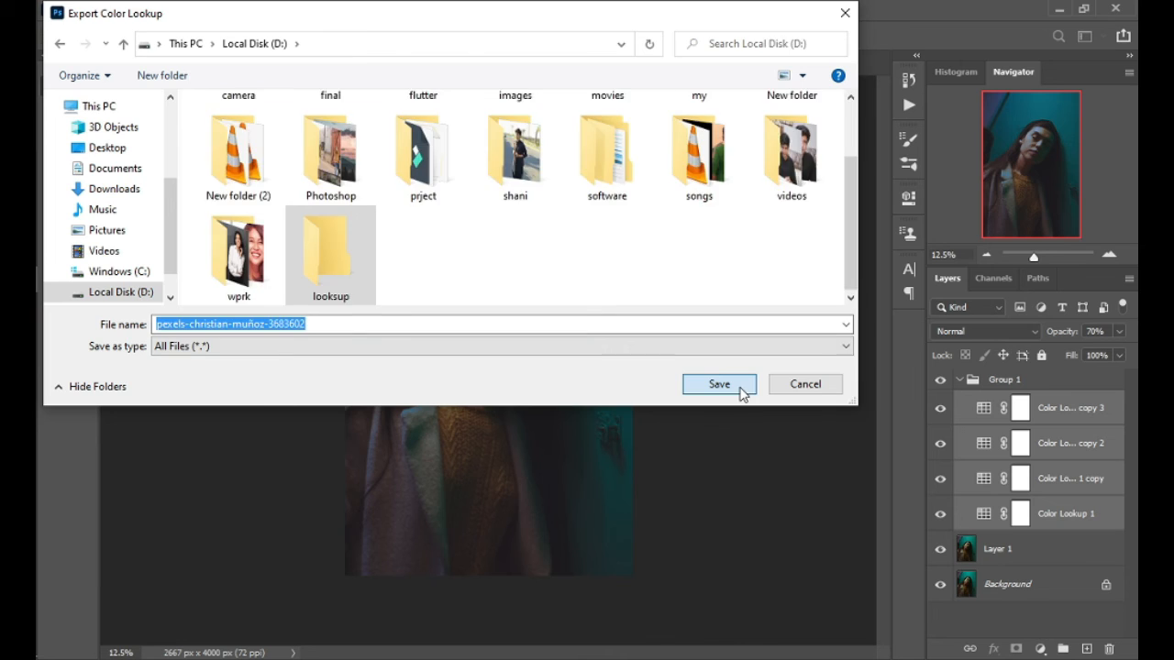
left_click(718, 385)
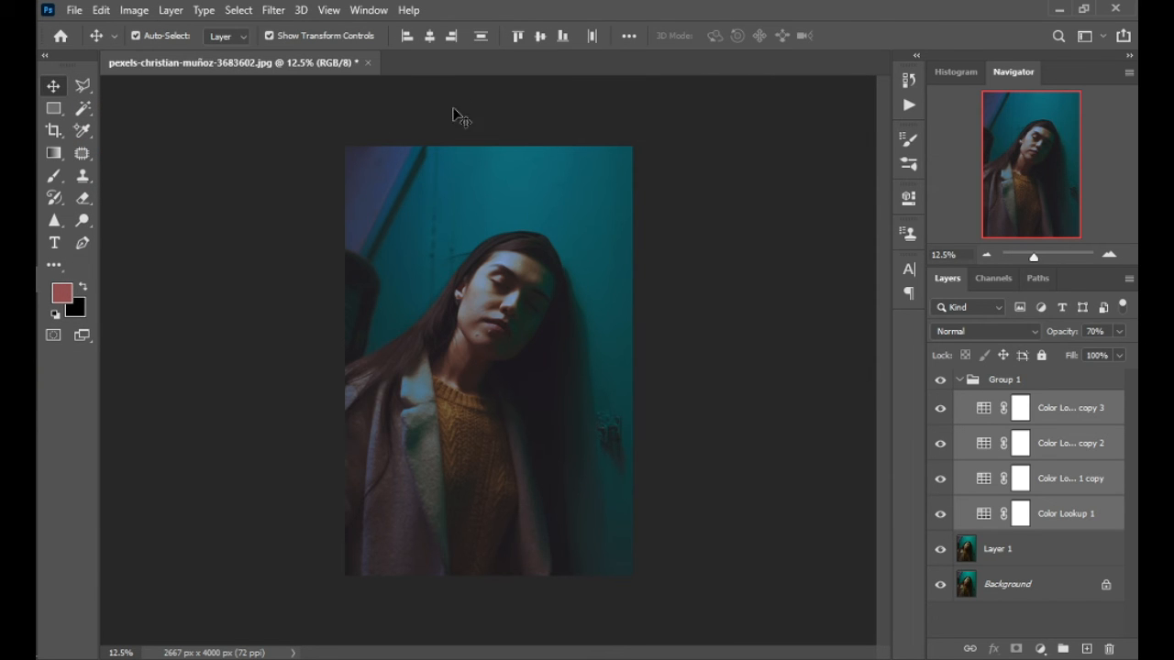
- Open the photo of the dark-haired woman in a white shirt from D:\images and duplicate its Background layer
key("ctrl")
key("ctrl+o")
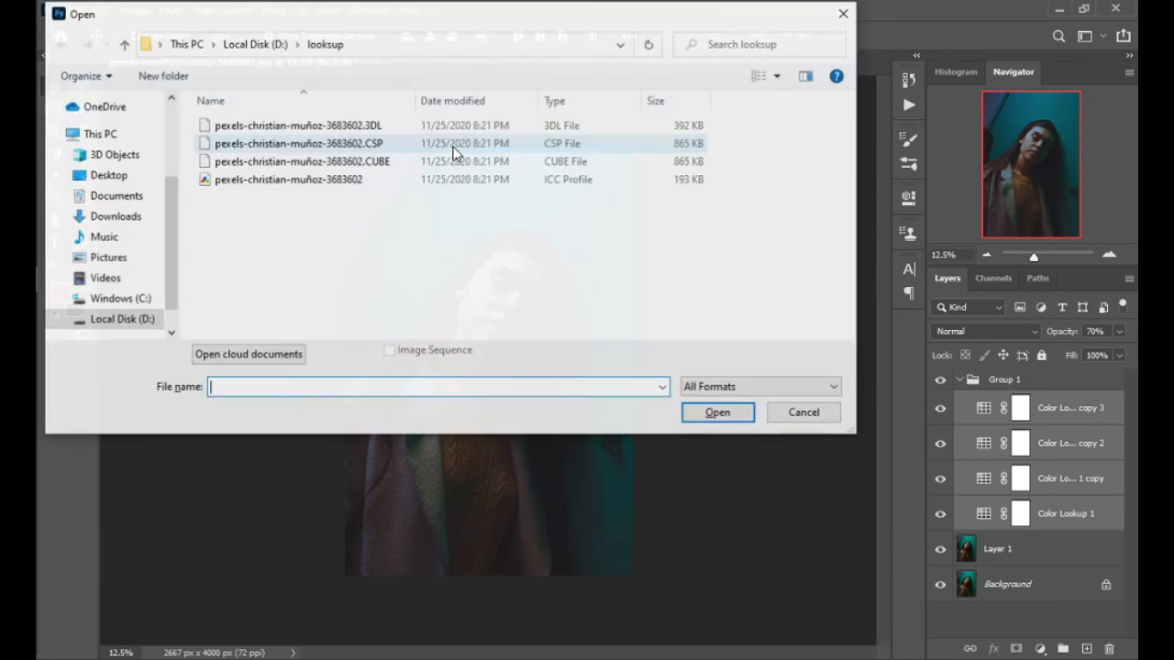
left_click(128, 319)
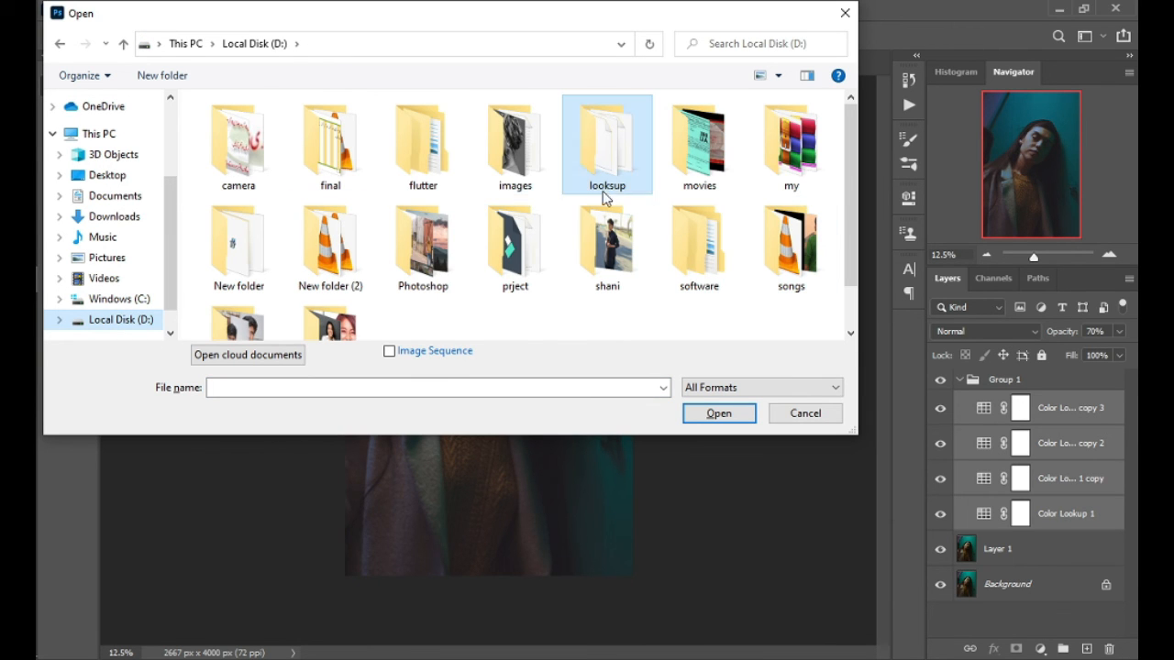
double_click(514, 168)
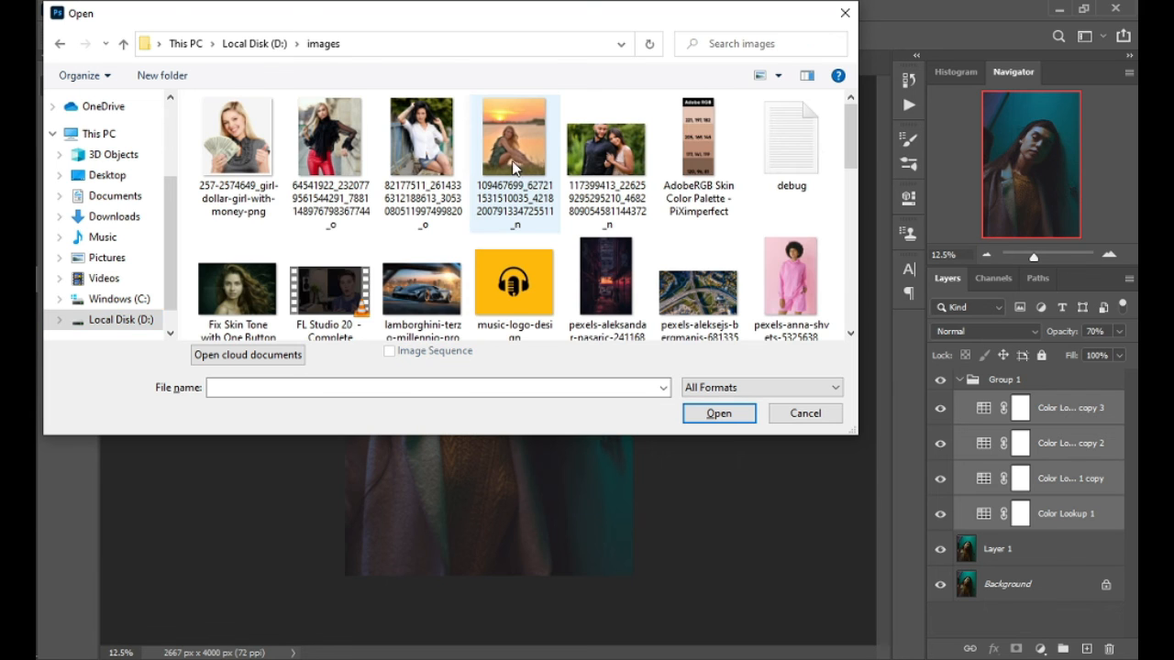
double_click(431, 151)
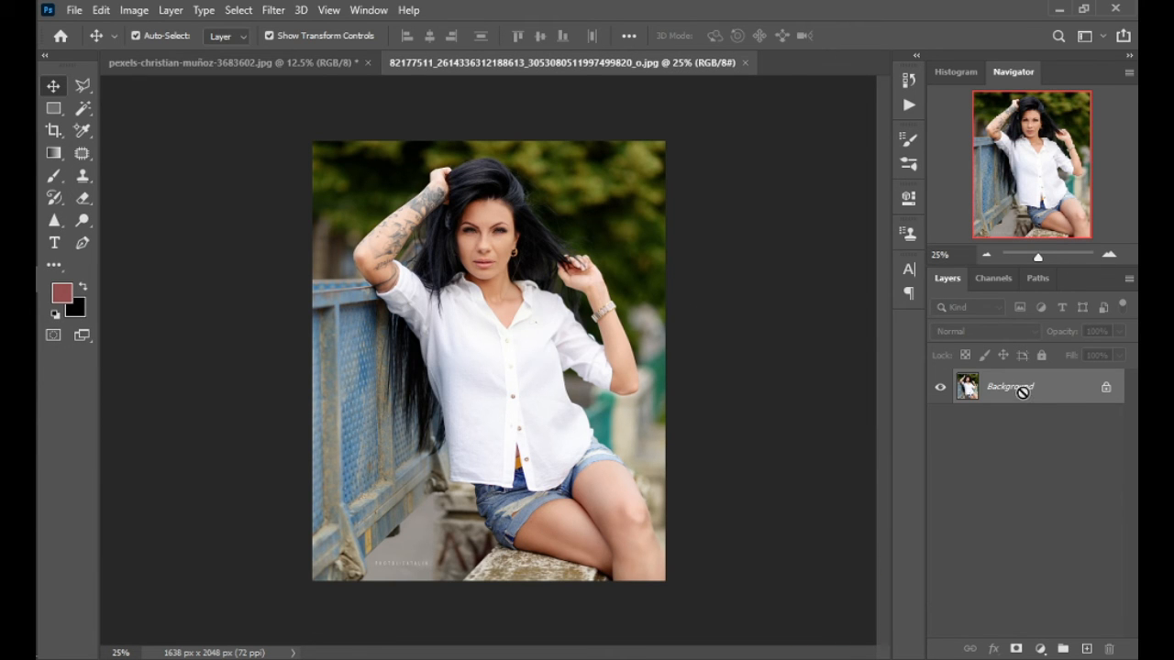
key("ctrl+j")
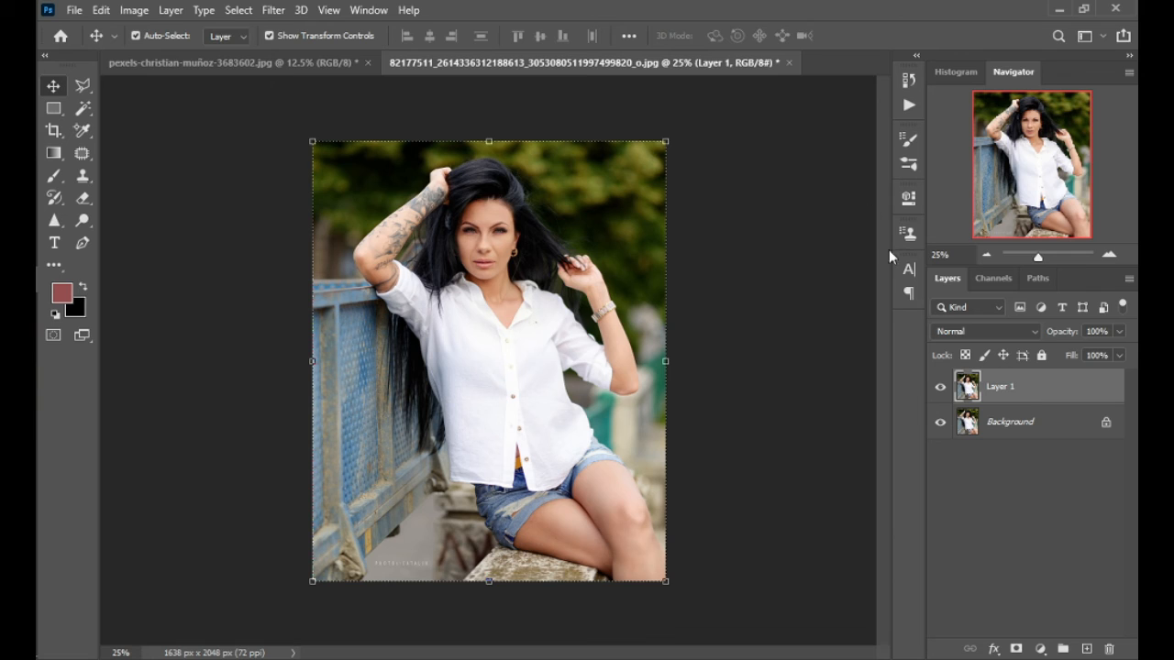
- Add a Color Lookup adjustment layer and load the exported CUBE file from the looksup folder as its 3D LUT
left_click(1041, 649)
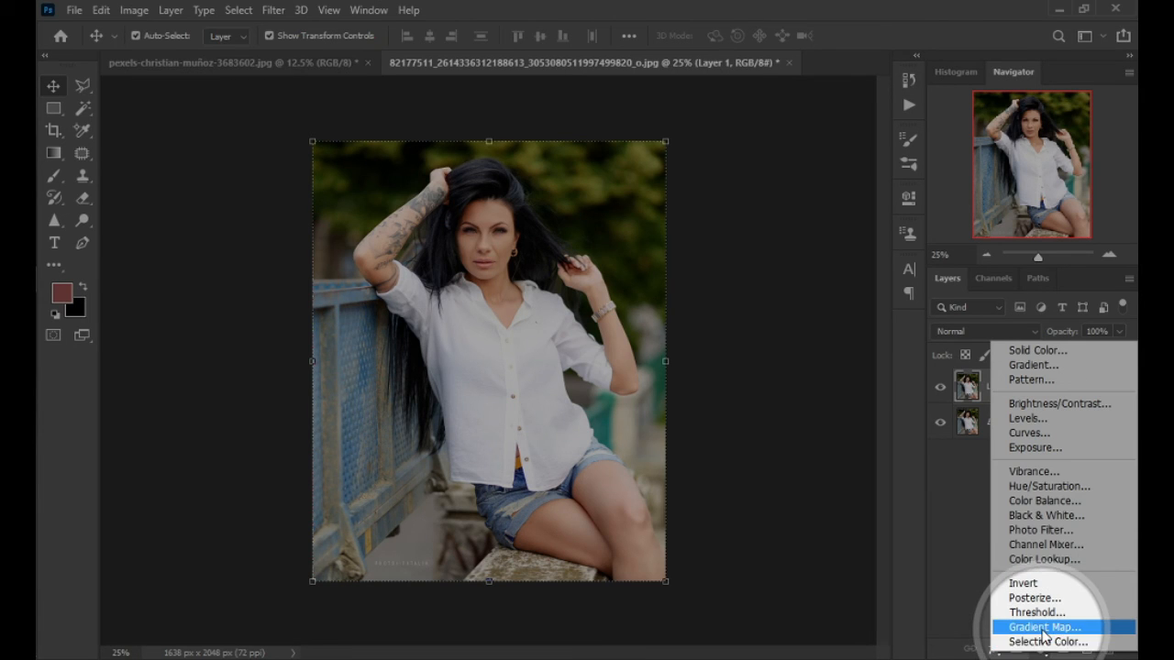
left_click(1044, 560)
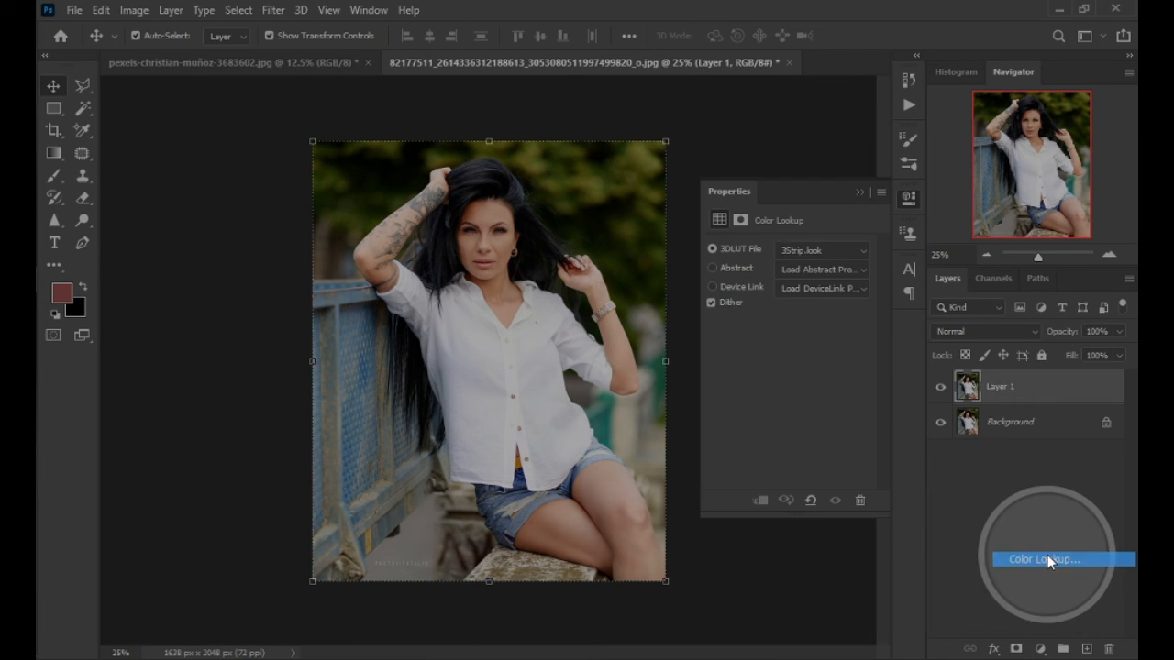
left_click(811, 250)
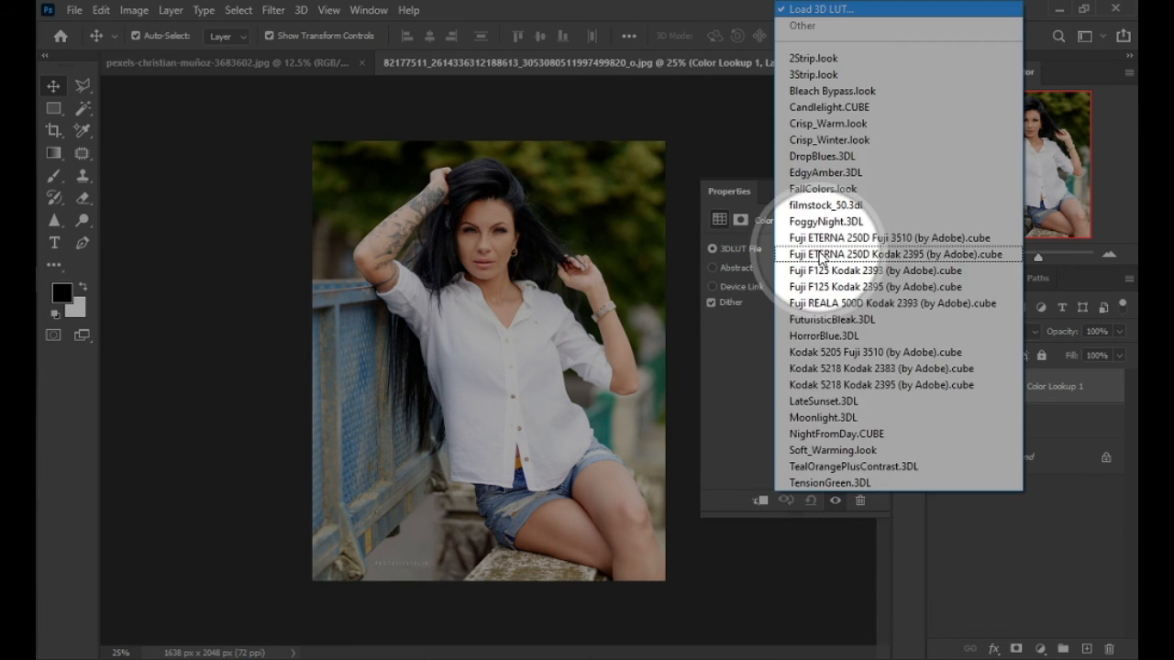
left_click(809, 11)
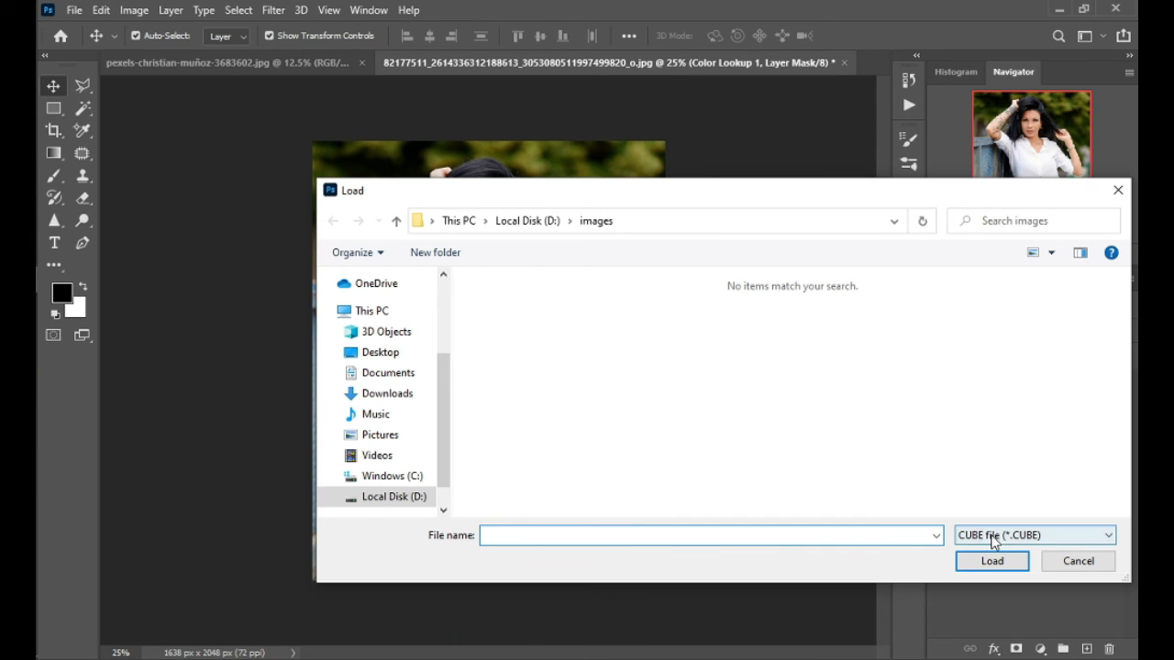
left_click(371, 500)
scroll(688, 472, "down", 1)
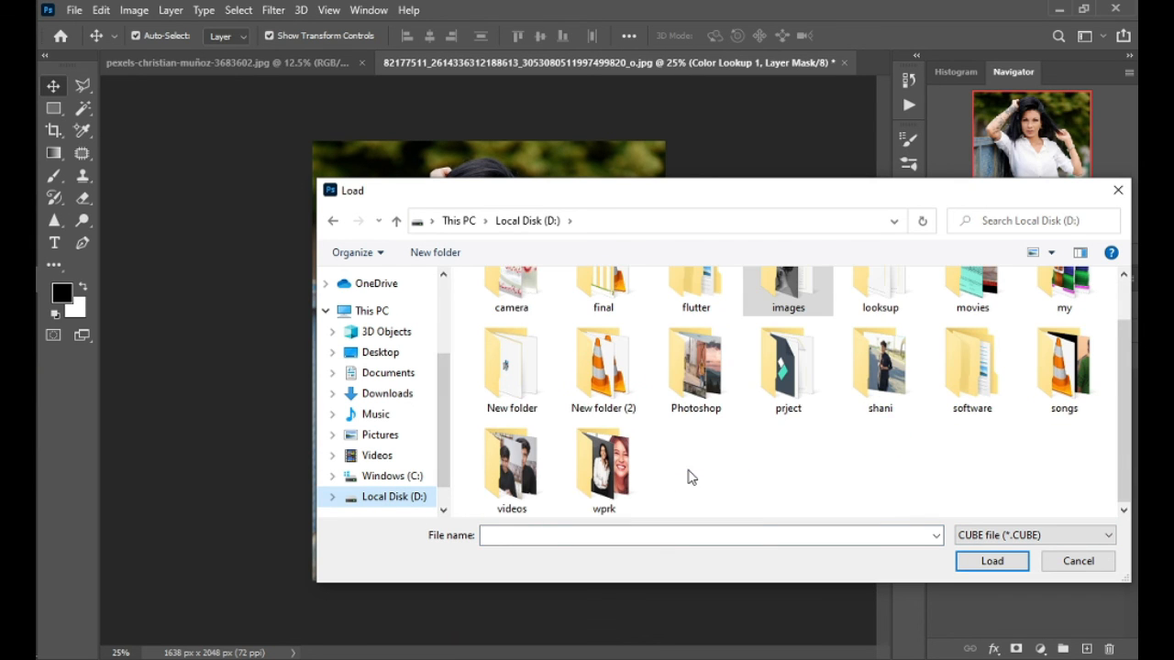
scroll(891, 477, "up", 1)
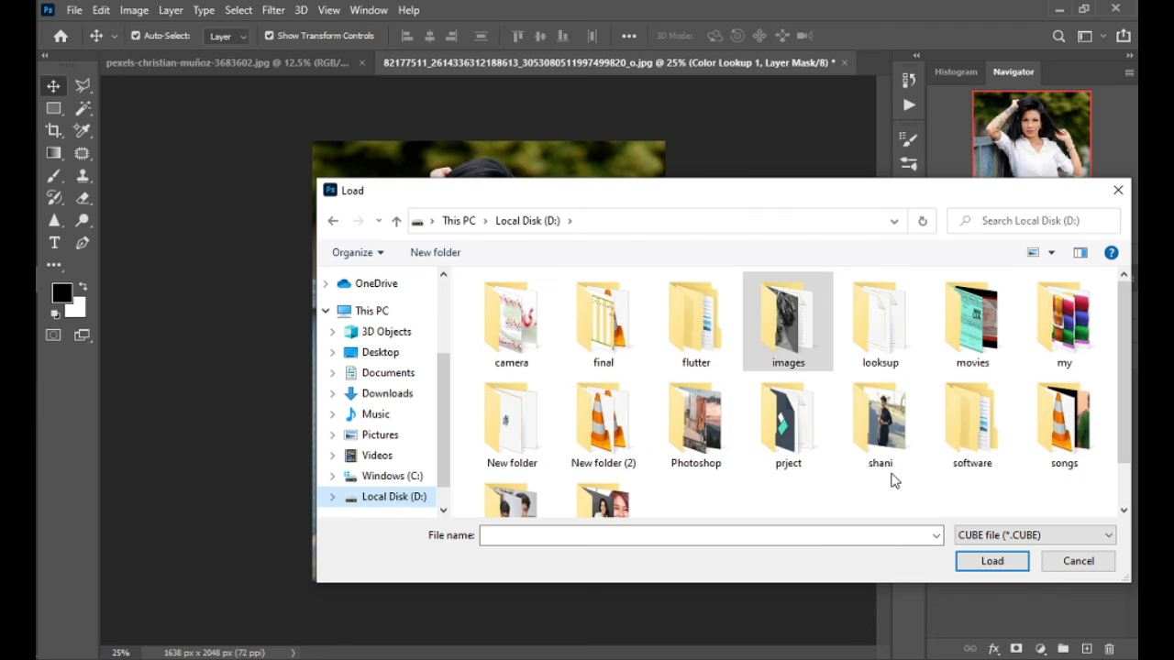
double_click(888, 333)
left_click(571, 305)
left_click(990, 565)
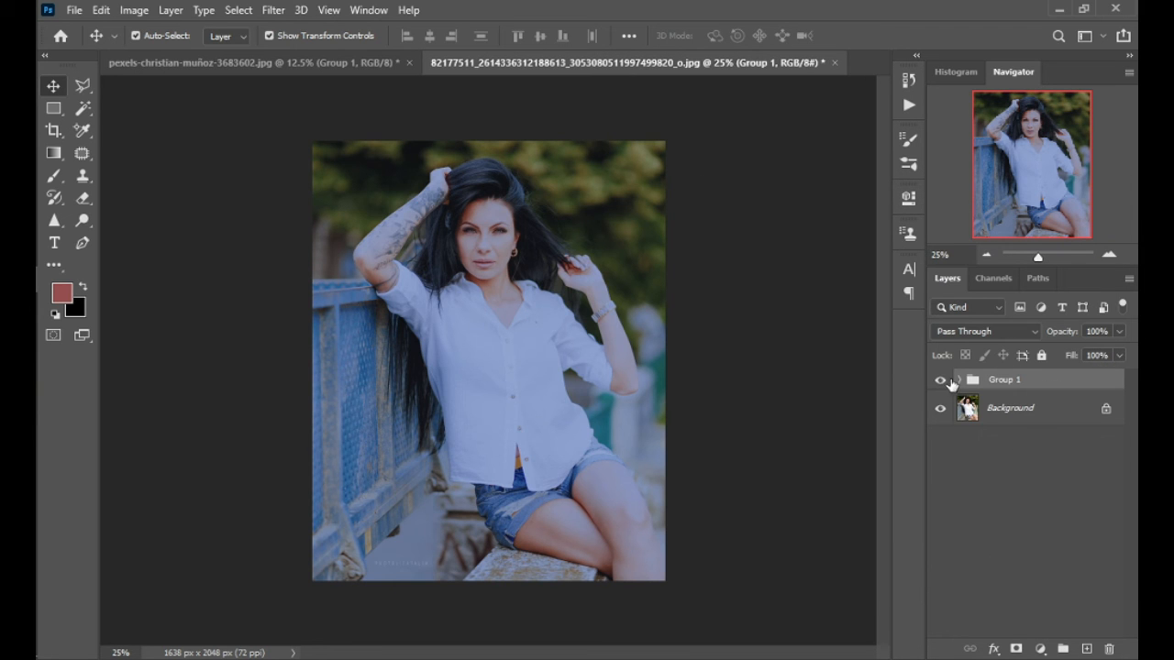
- Expand Group 1 to check the Color Lookup layers inside it, and collapse it again
left_click(959, 379)
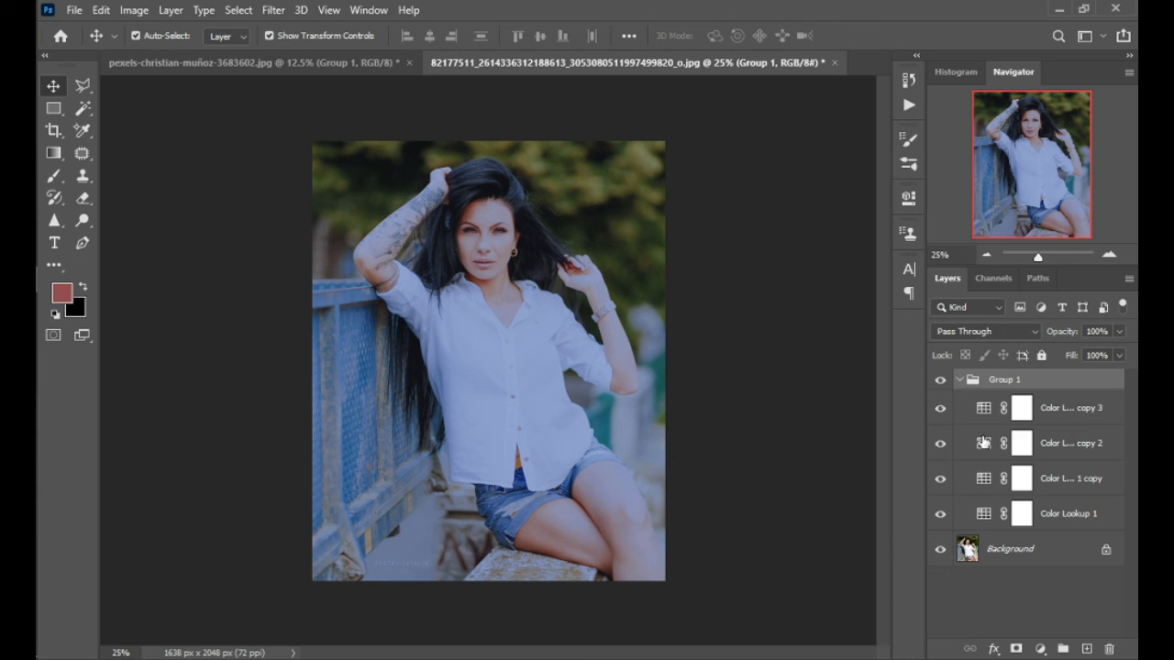
left_click(959, 380)
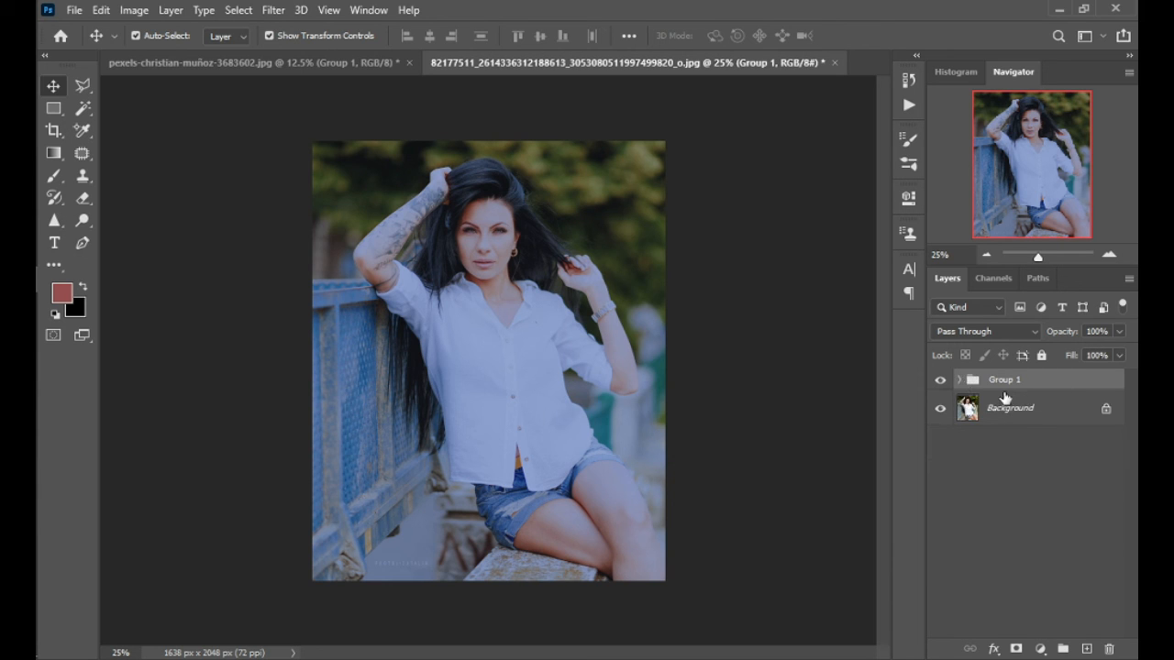